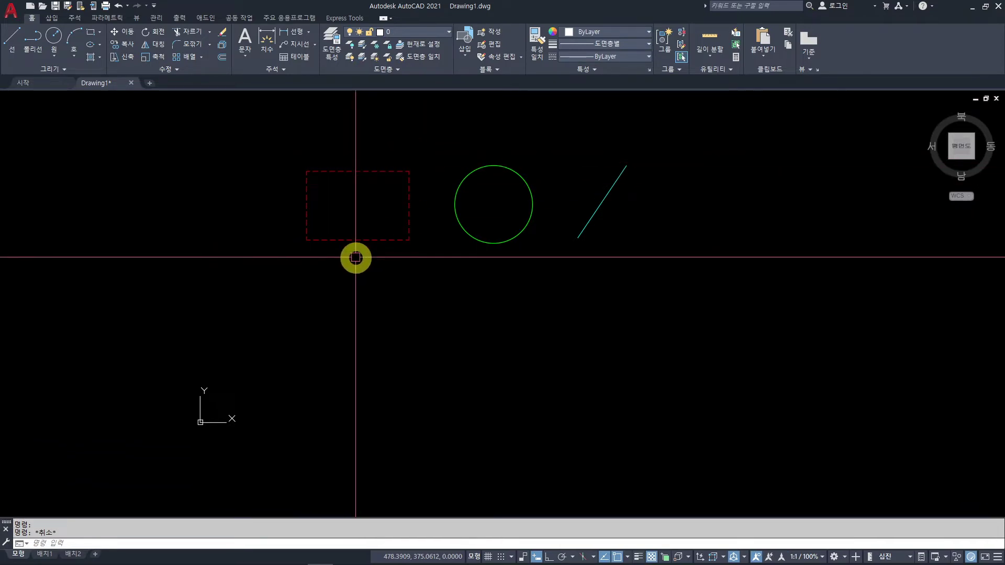
Set the green circle's linetype to CENTER and clear the selection
left_click(523, 233)
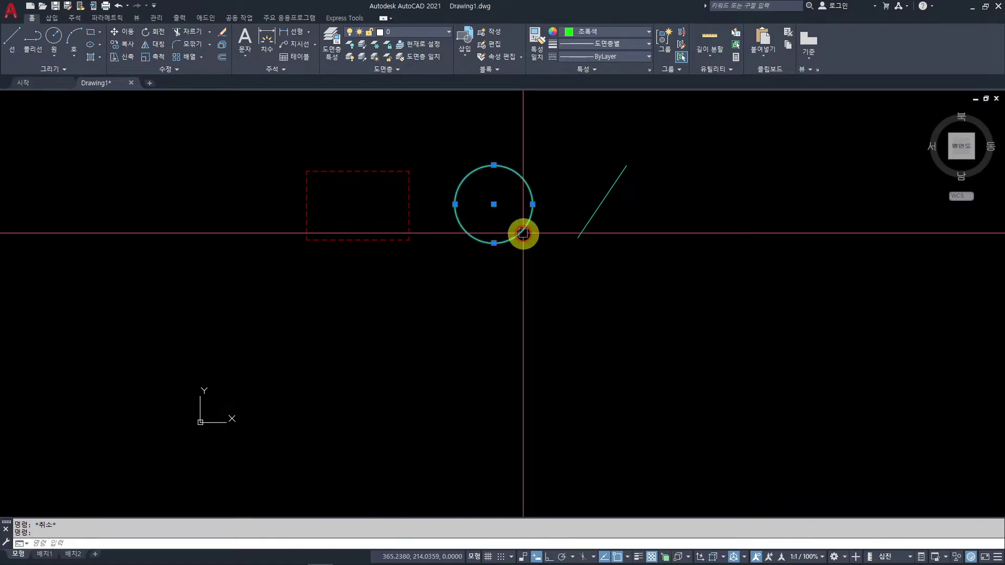
left_click(620, 56)
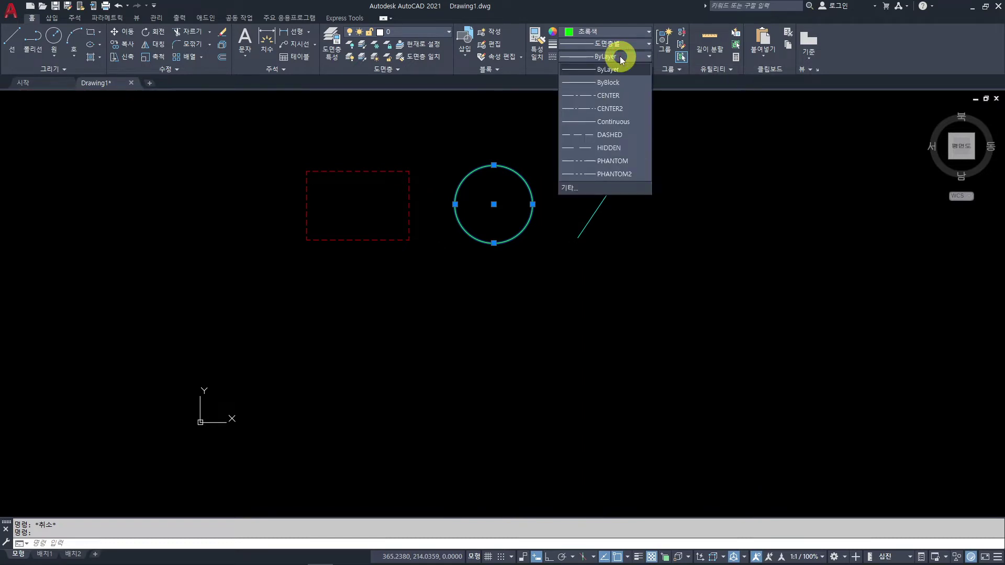
left_click(610, 96)
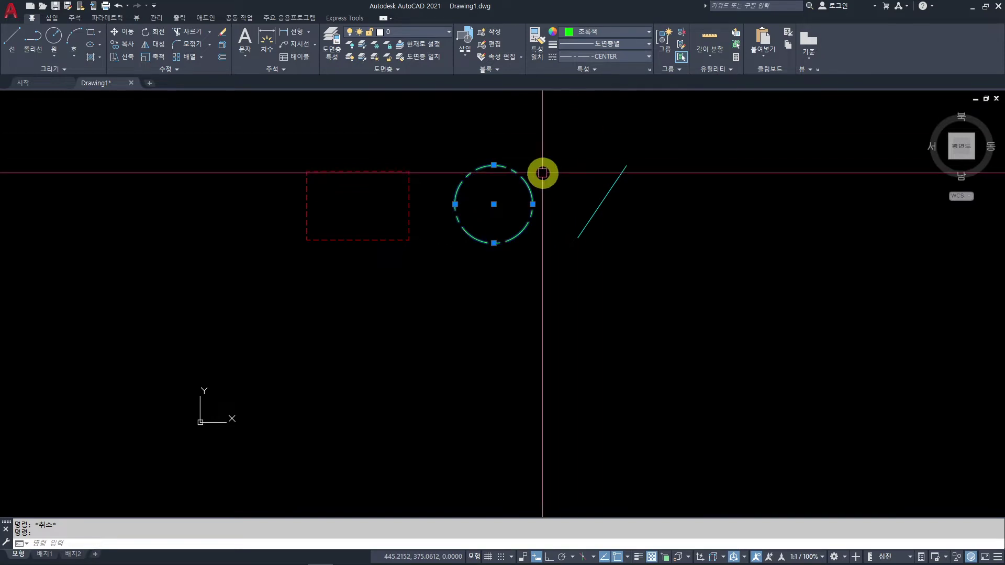
key("Escape")
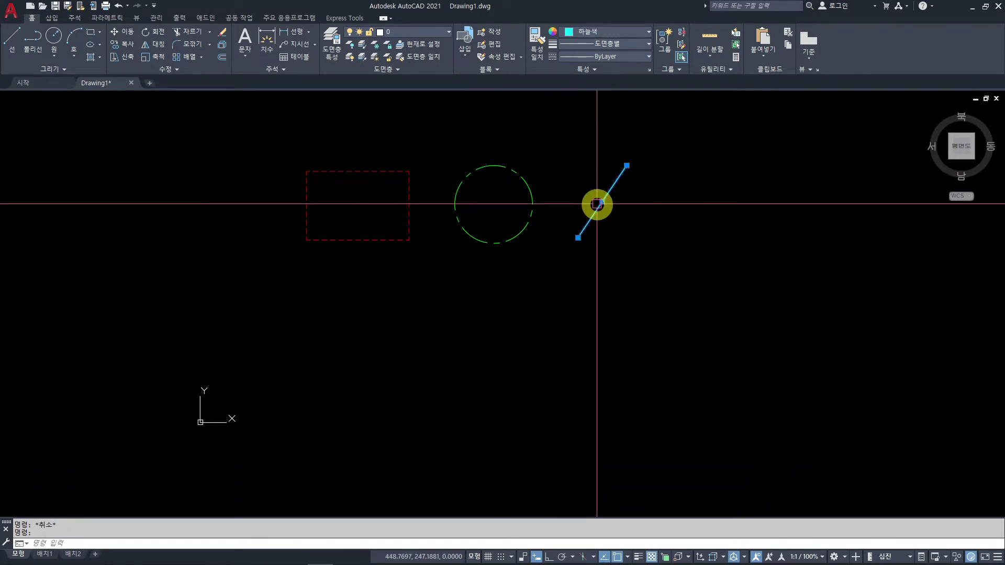
Change the cyan diagonal line's linetype to PHANTOM and clear the selection
left_click(616, 56)
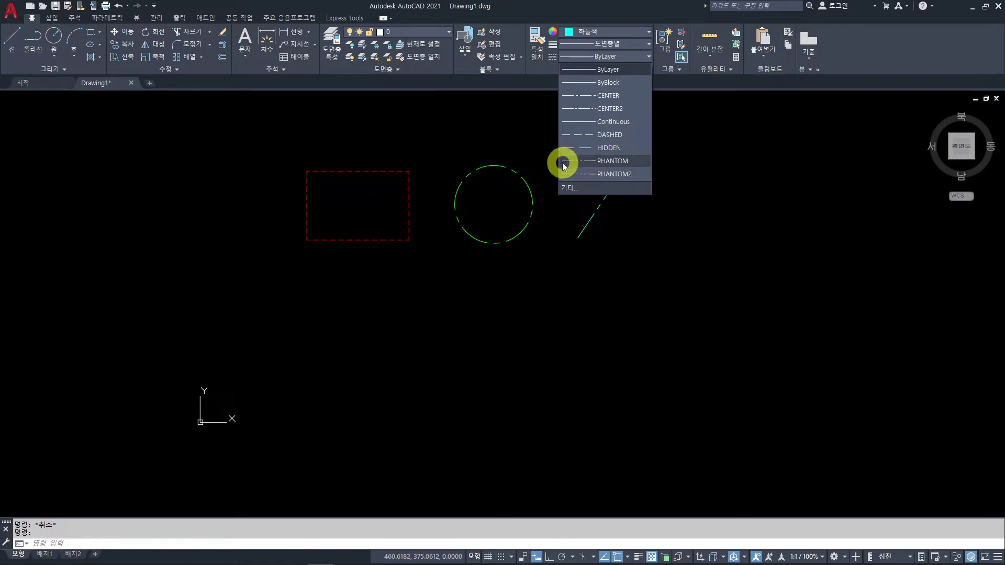
left_click(599, 162)
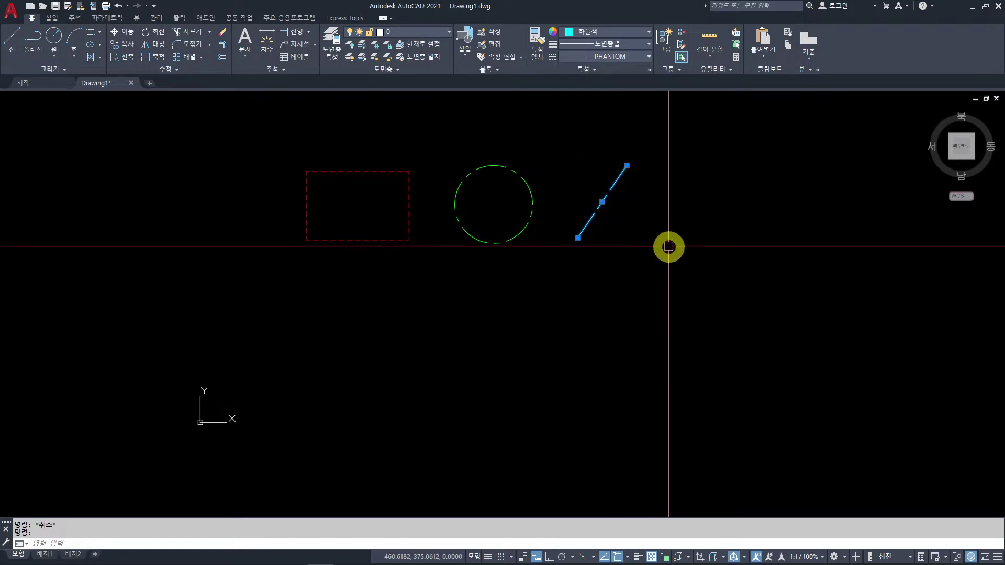
left_click(654, 223)
key("Escape")
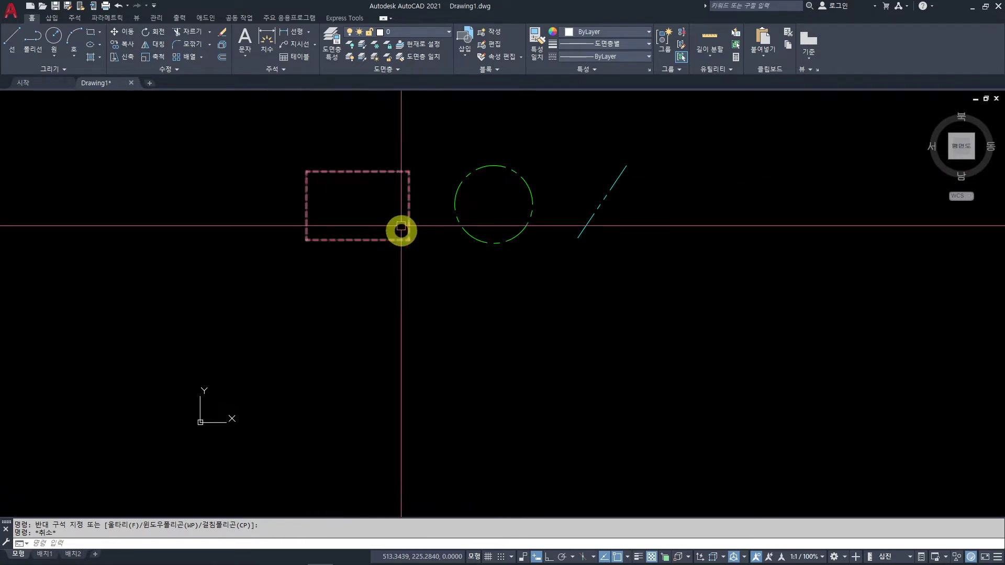
Try stretching the red rectangle's left edge outward and down by its midpoint grip, and undo the stretch
left_click(408, 219)
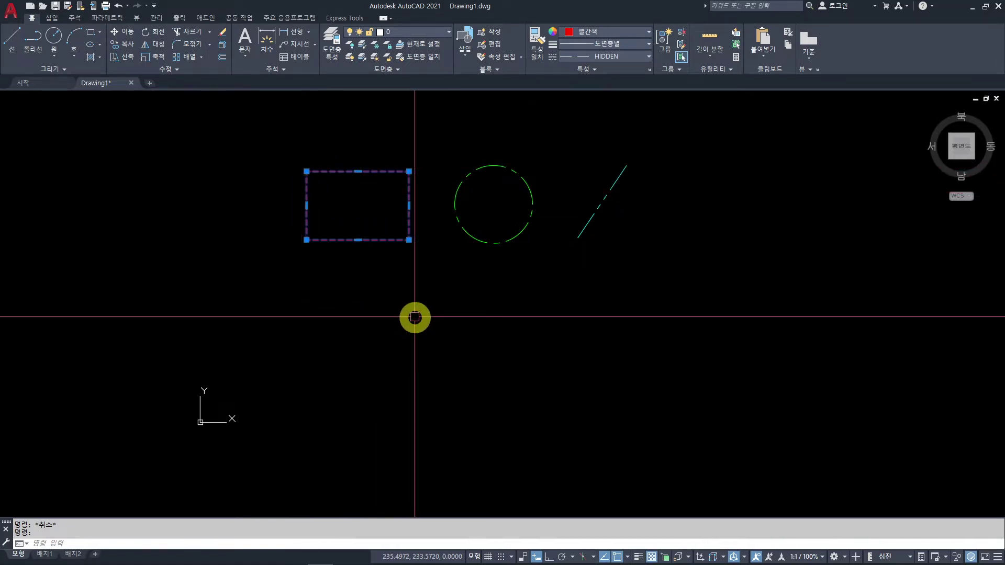
left_click(306, 206)
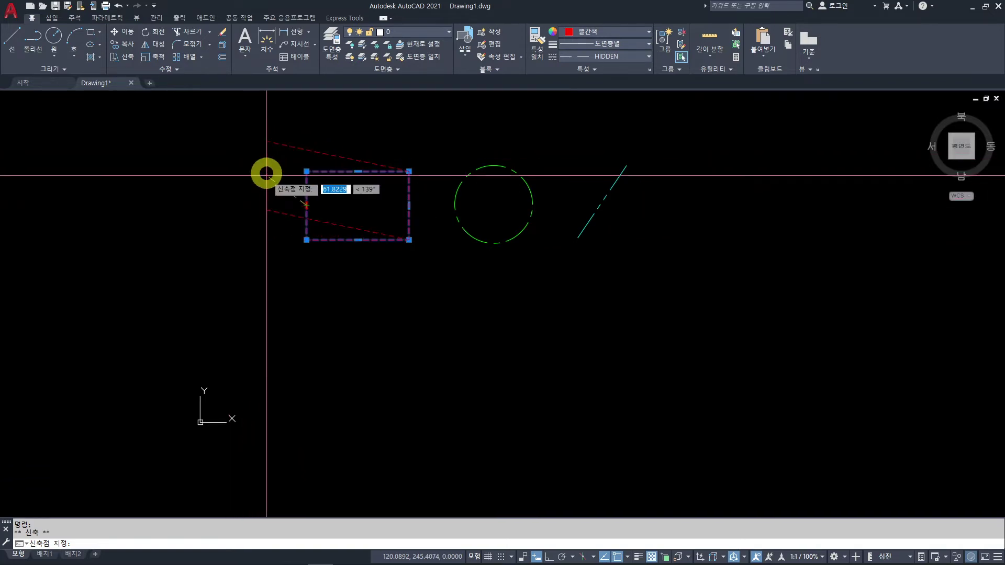
left_click(263, 251)
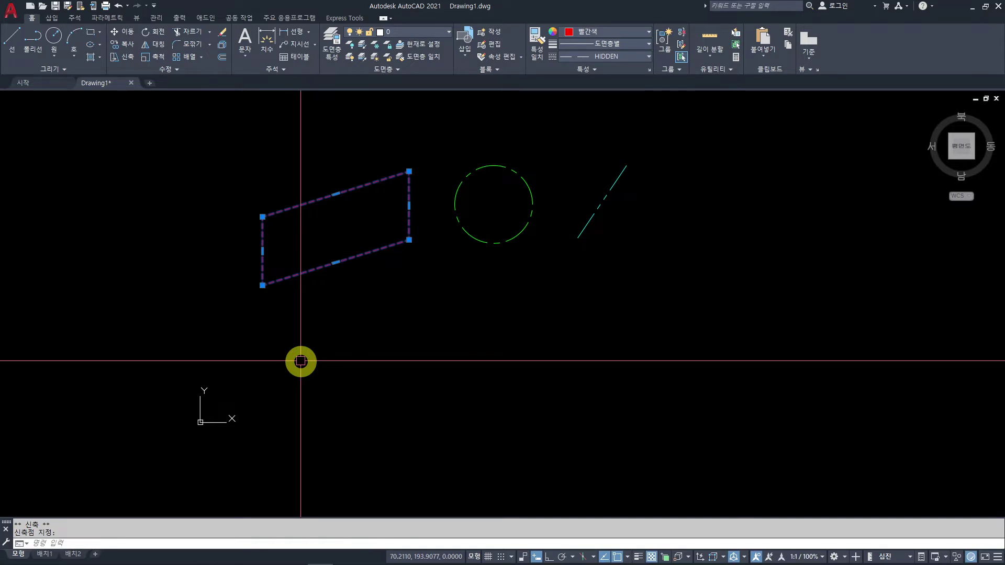
key("ctrl+z")
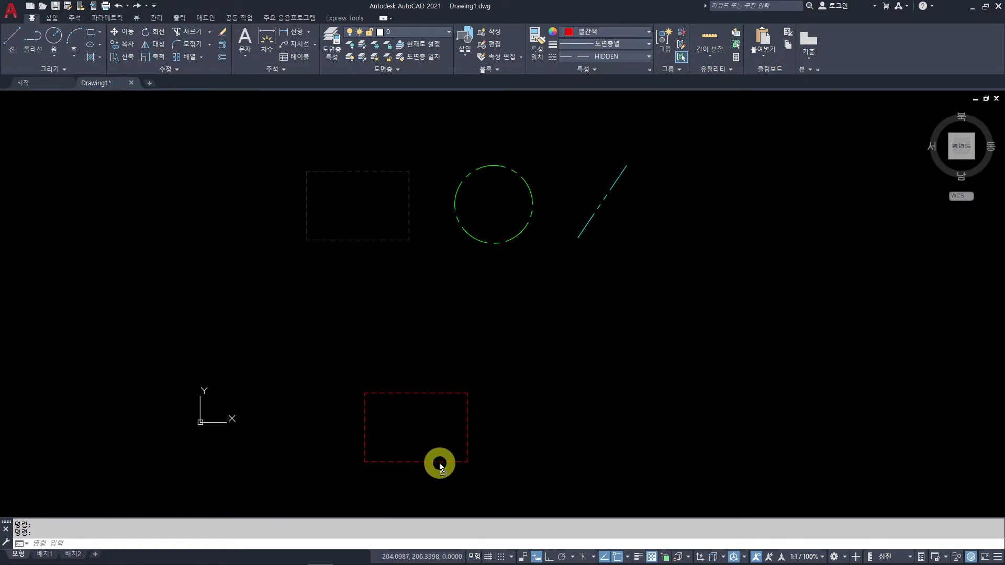
Move the red dashed rectangle to the empty area below and right of the cyan line, and deselect it
left_click(406, 438)
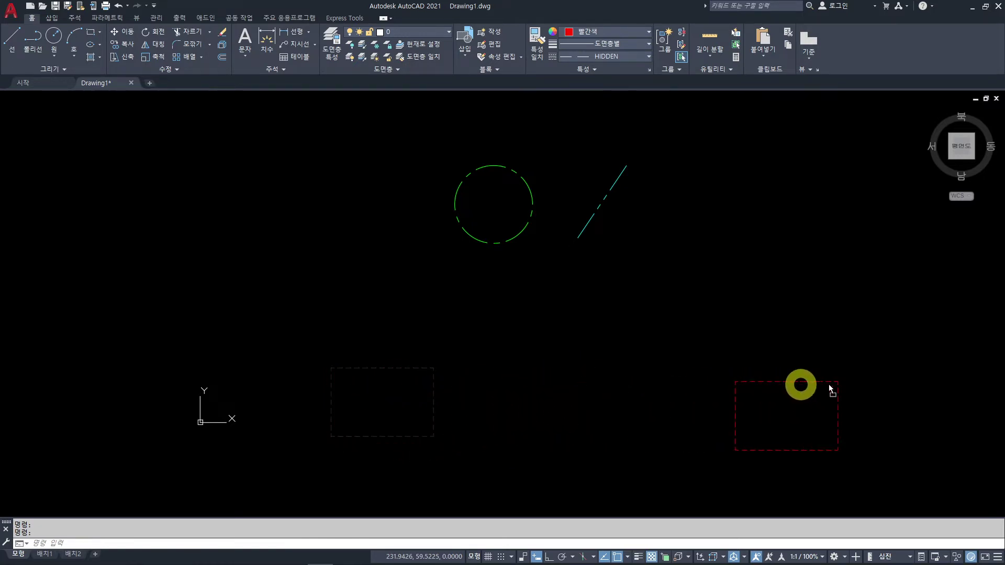
key("Escape")
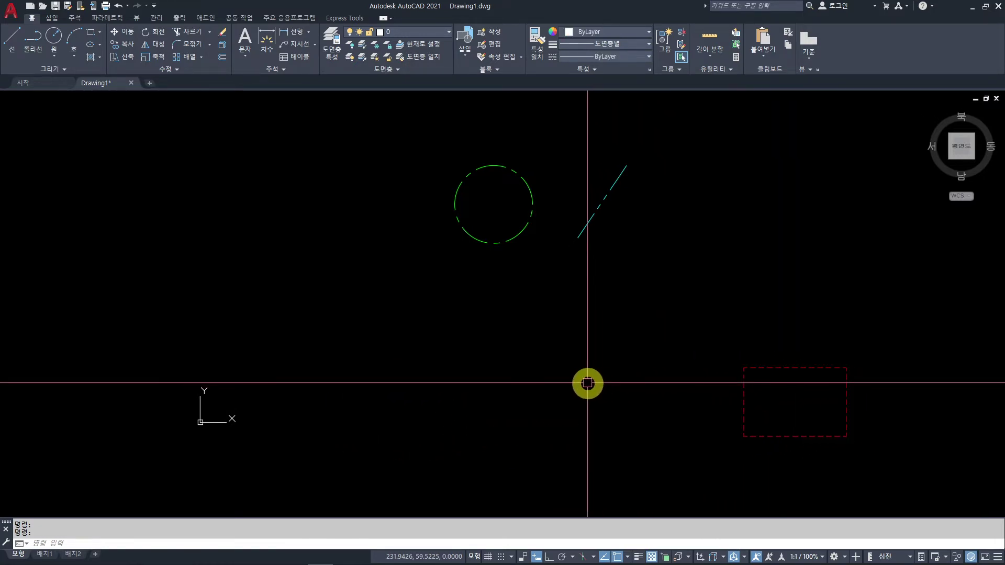
Enlarge the green circle by its left quadrant grip, and relocate it above the coordinate origin to the far left of the line
left_click(521, 235)
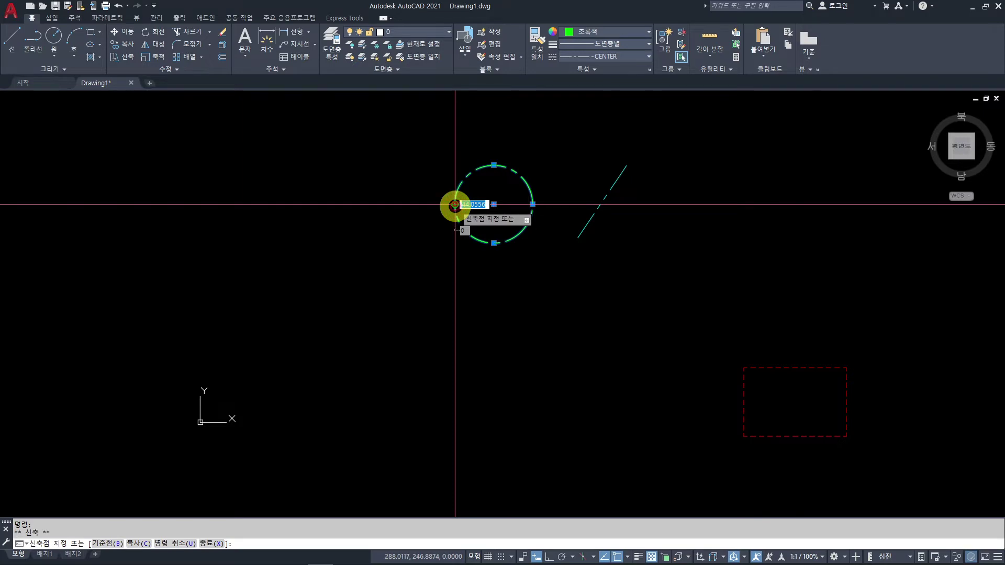
left_click(434, 211)
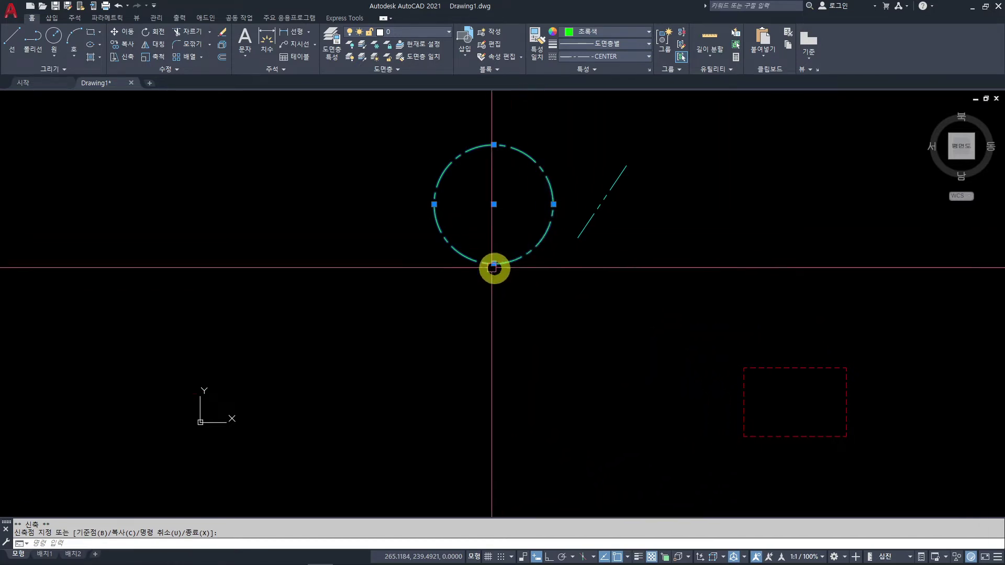
left_click(536, 248)
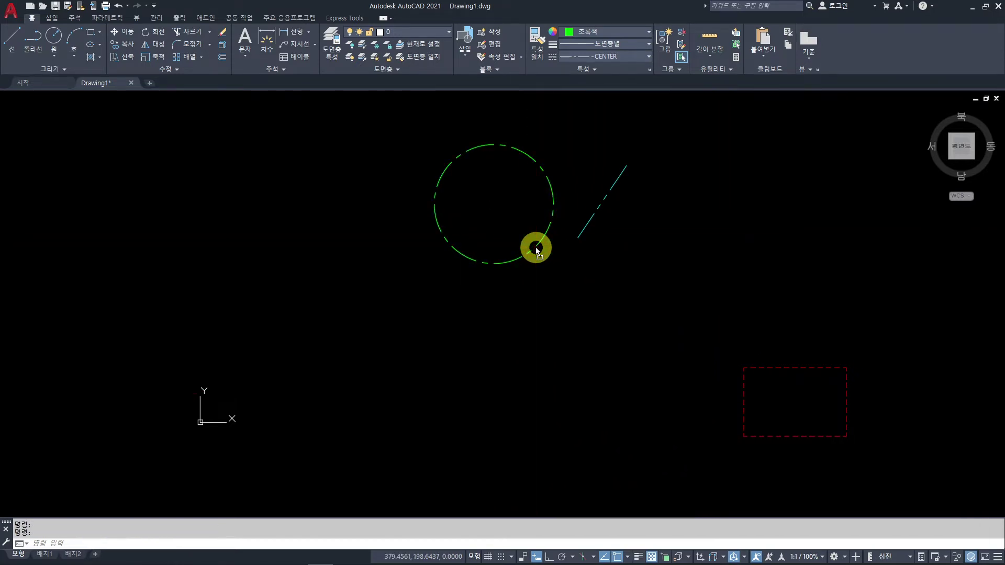
left_click_drag(535, 248, 415, 355)
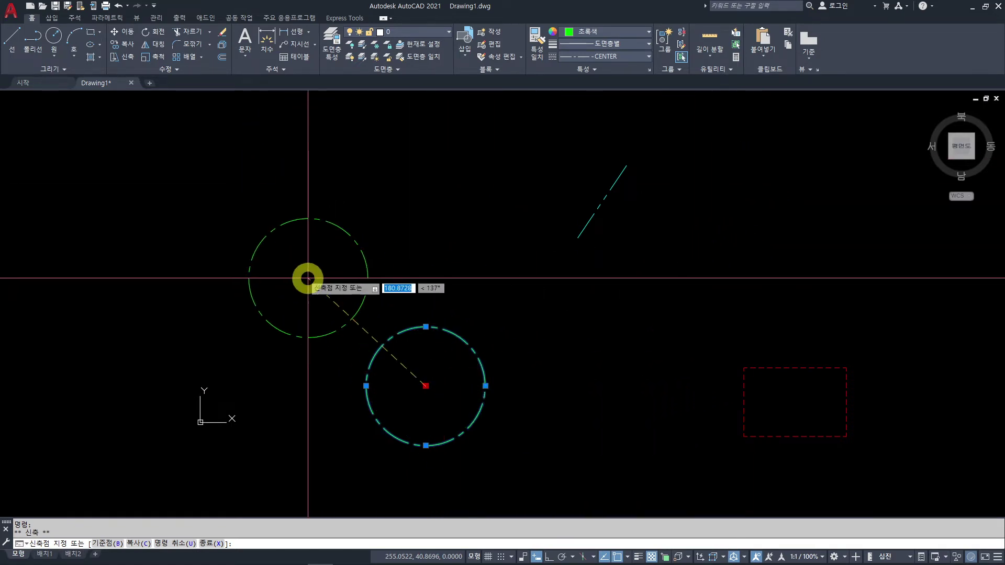
left_click(290, 226)
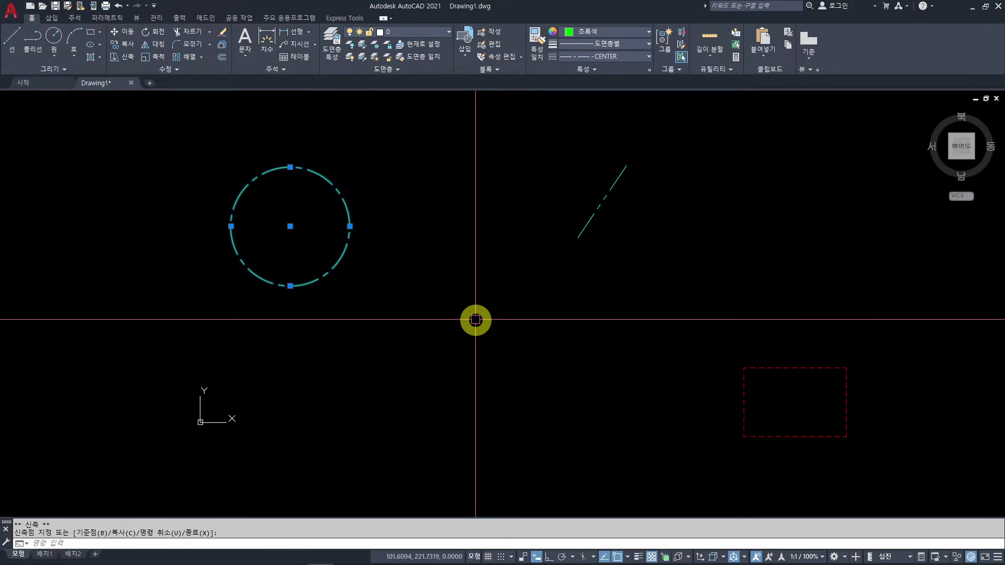
key("Escape")
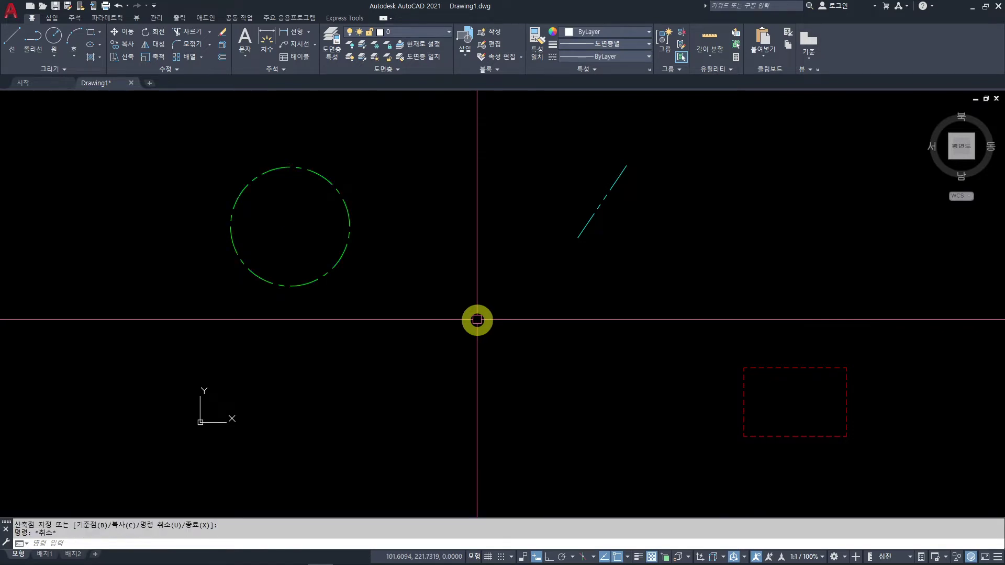
Stretch the cyan line's lower endpoint down and left by its grip, so it extends to below the right side of the circle
left_click(607, 197)
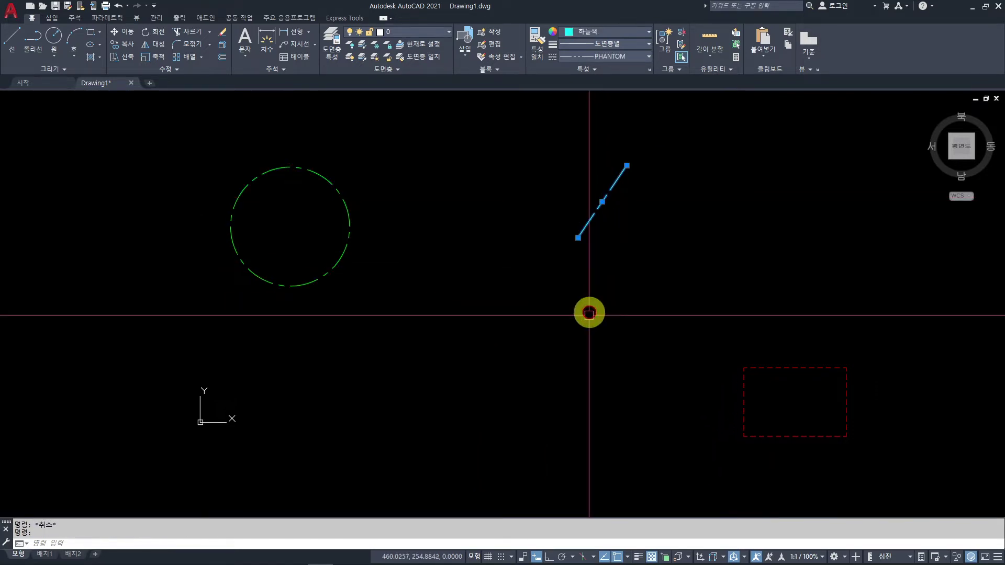
left_click(579, 239)
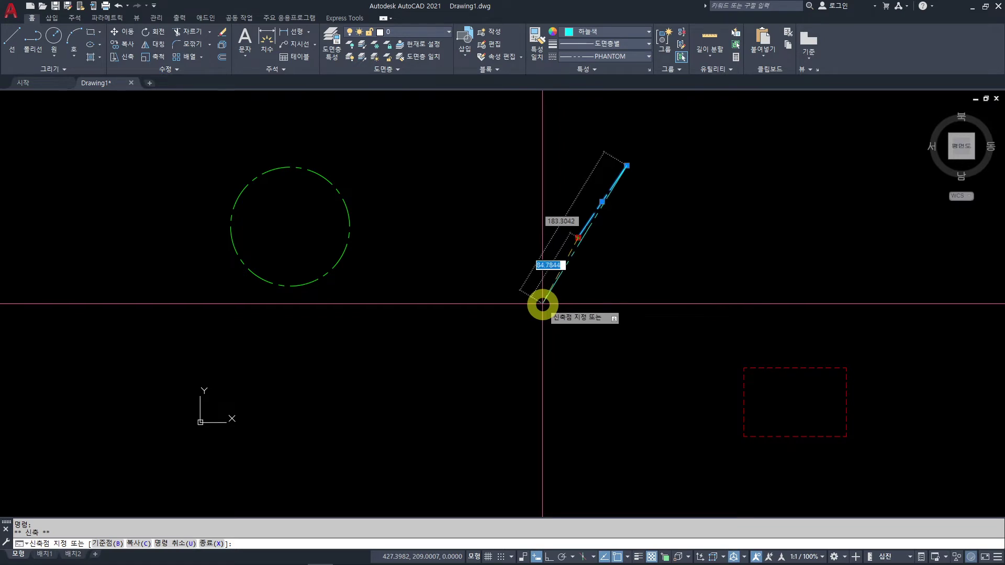
left_click(765, 286)
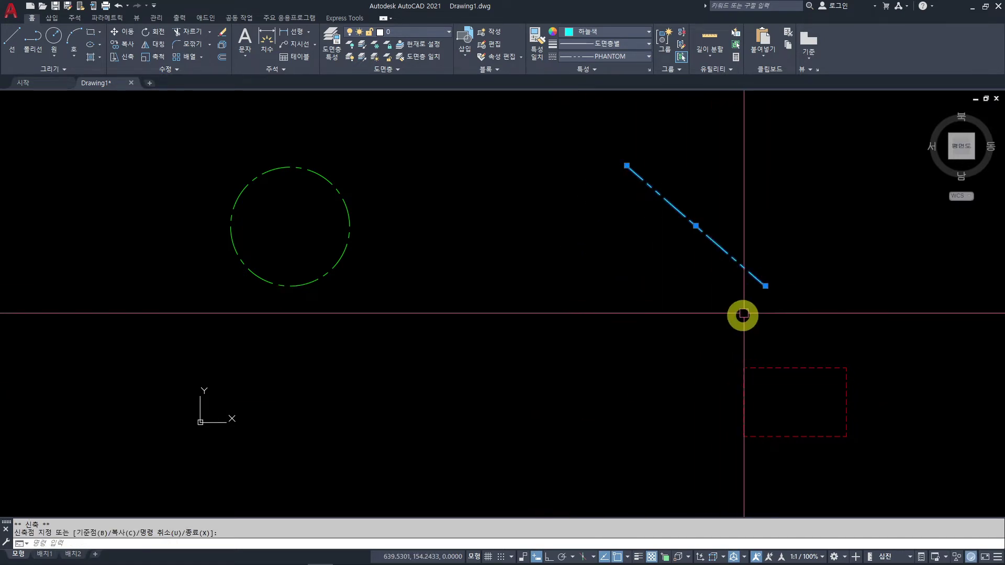
left_click(765, 287)
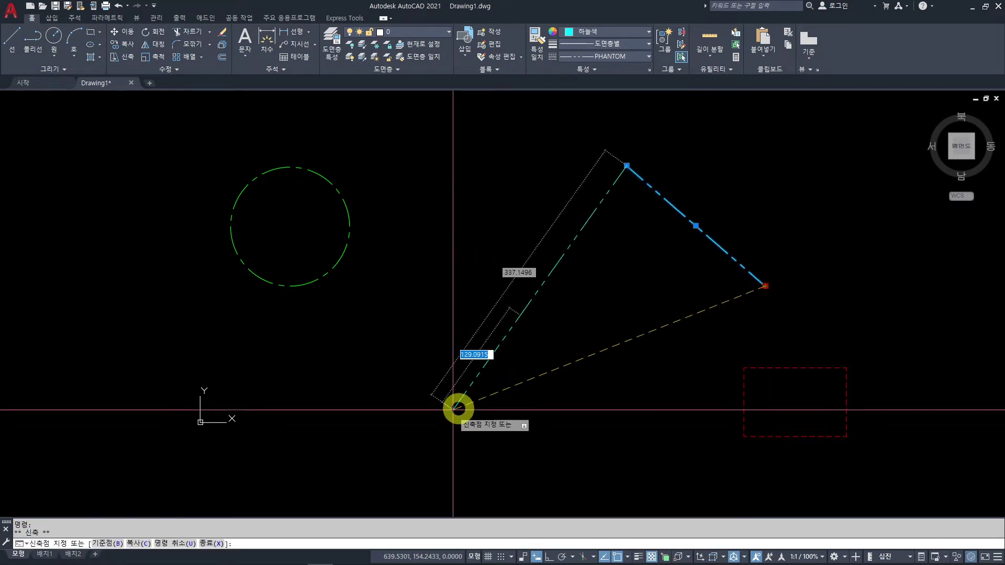
left_click(400, 375)
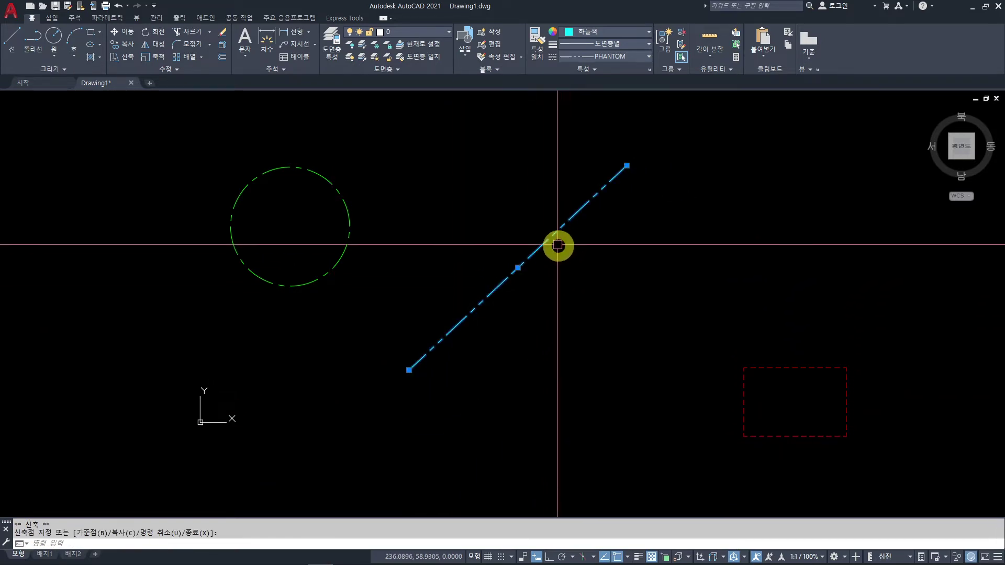
Move the whole cyan line, finally by its midpoint grip, to the area just above and left of the red rectangle
left_click_drag(560, 228, 577, 246)
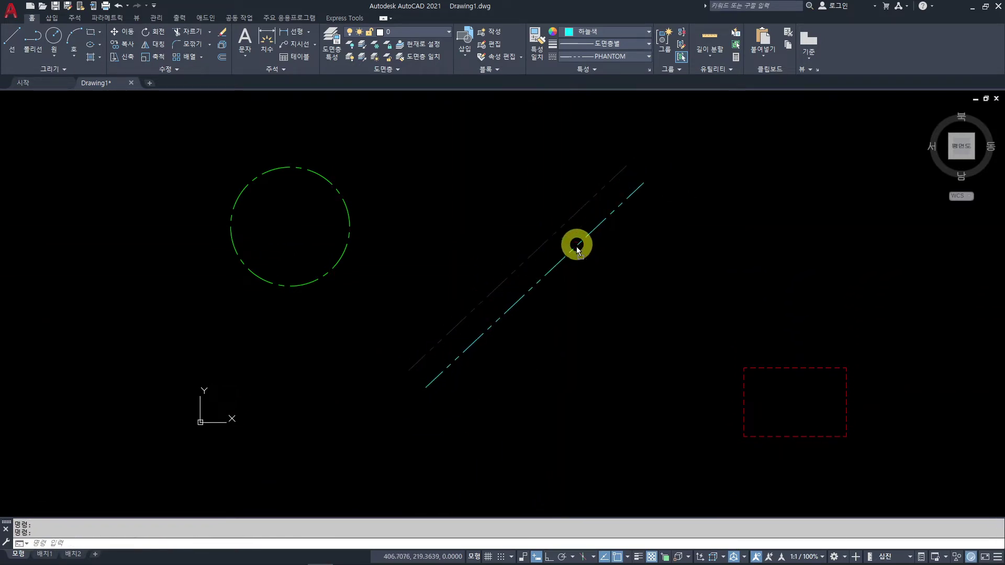
left_click_drag(380, 175, 359, 173)
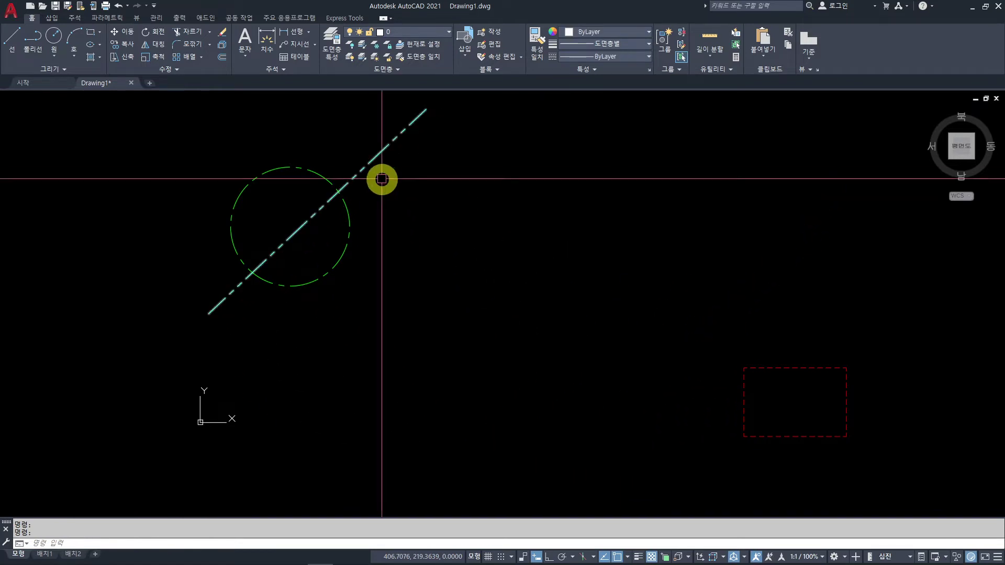
left_click(396, 137)
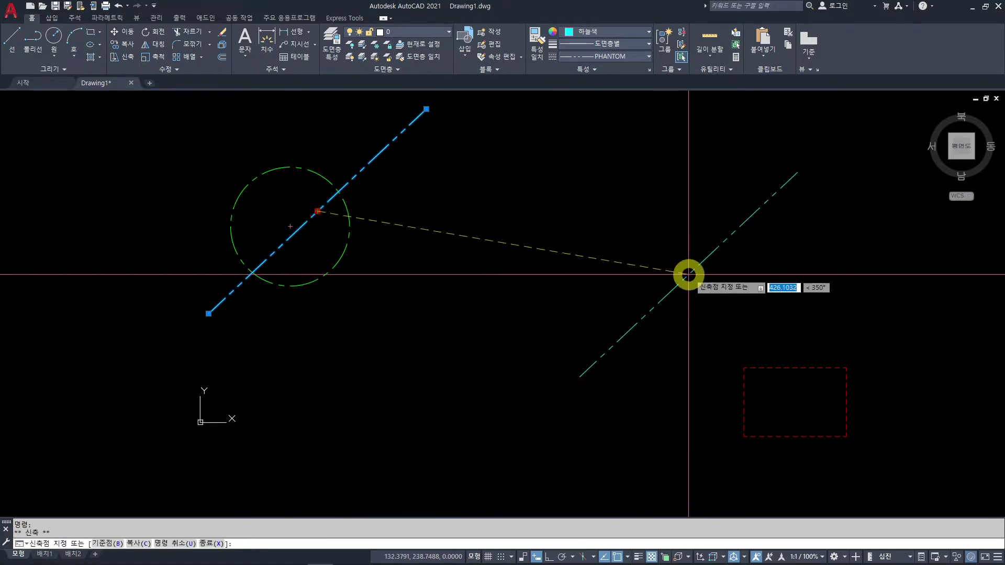
left_click(695, 266)
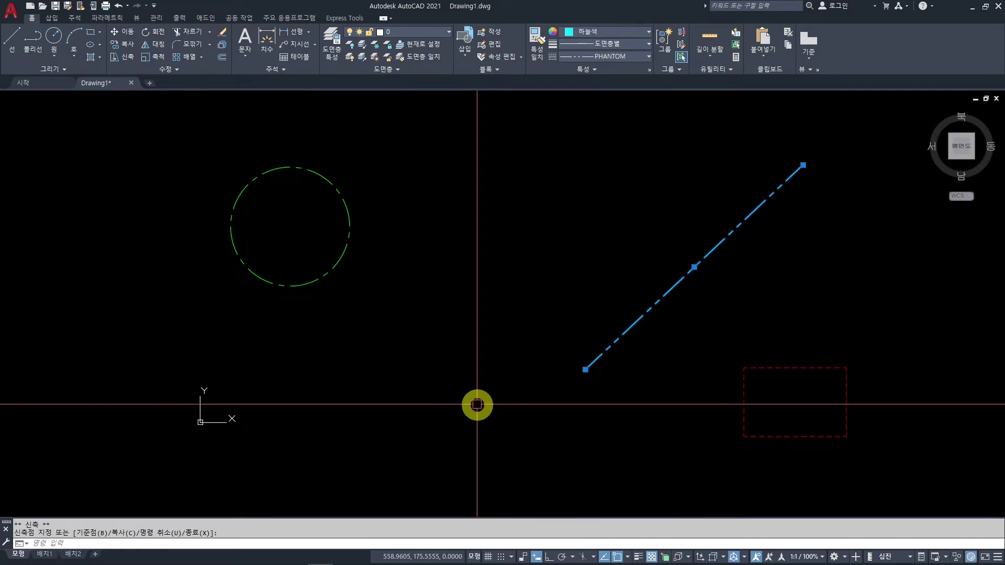
Add the red rectangle to the selected cyan line and move both together toward the left
left_click(752, 368)
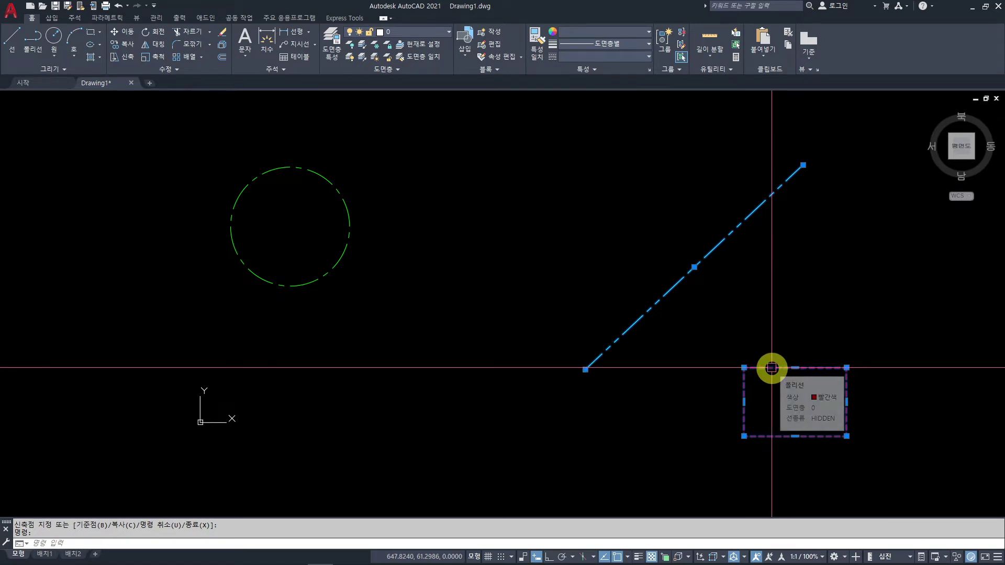
left_click_drag(772, 368, 770, 383)
left_click_drag(698, 396, 638, 354)
left_click(593, 223)
left_click(669, 352)
left_click(647, 389)
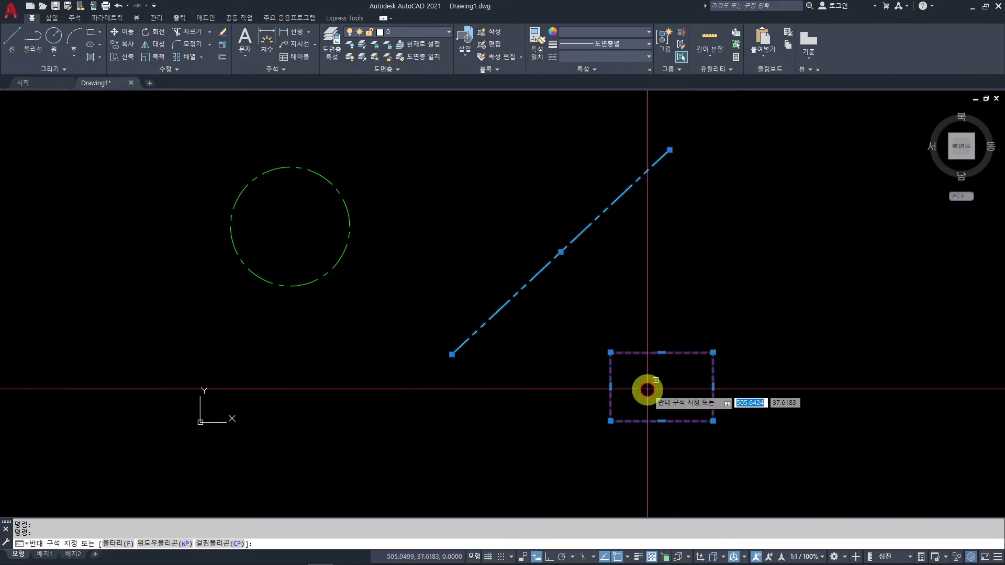
left_click(640, 357)
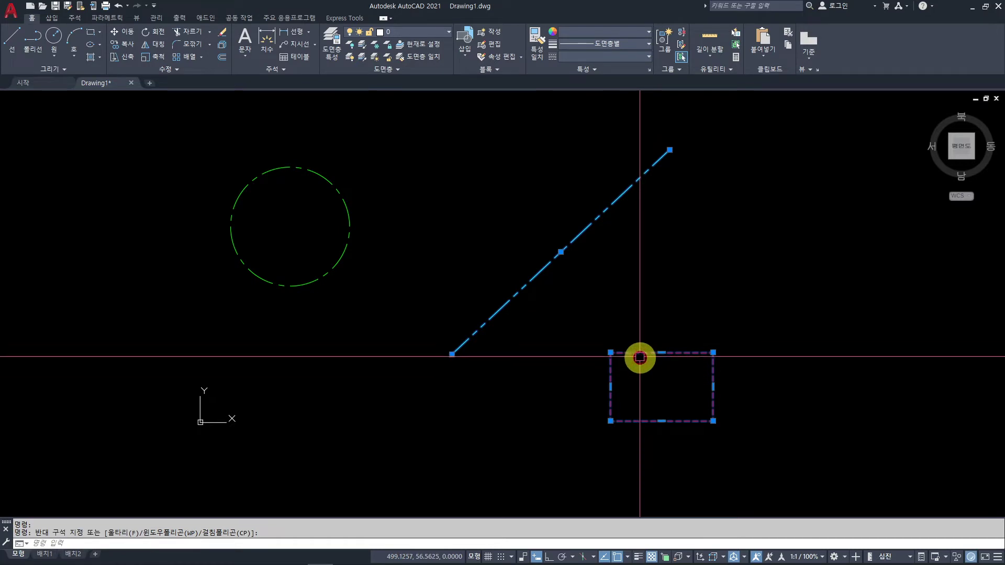
Move the selected line and rectangle together to just right of the green circle, and clear the selection
left_click_drag(647, 355, 698, 380)
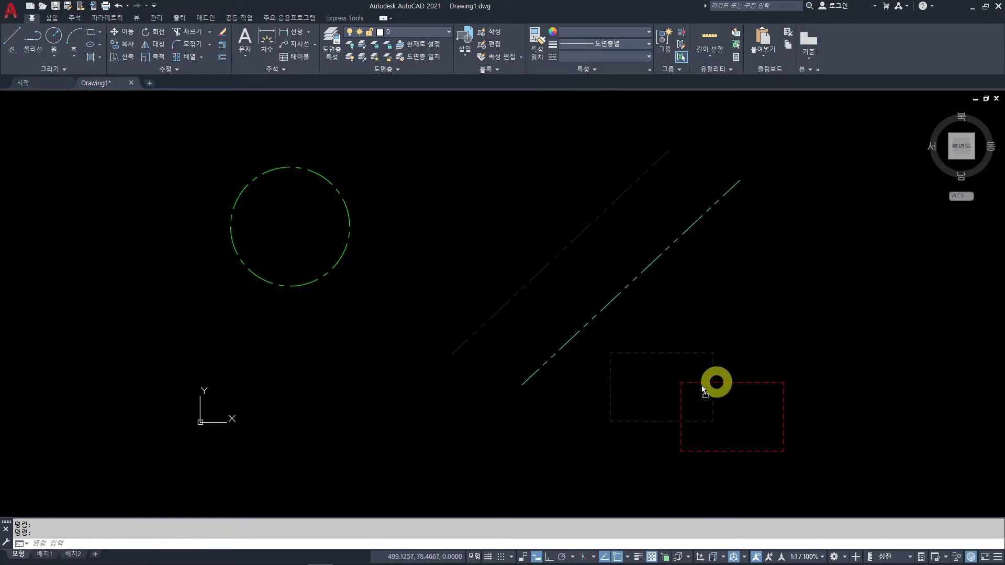
left_click_drag(508, 352, 464, 282)
left_click(563, 312)
left_click(525, 352)
left_click(570, 275)
left_click(565, 274)
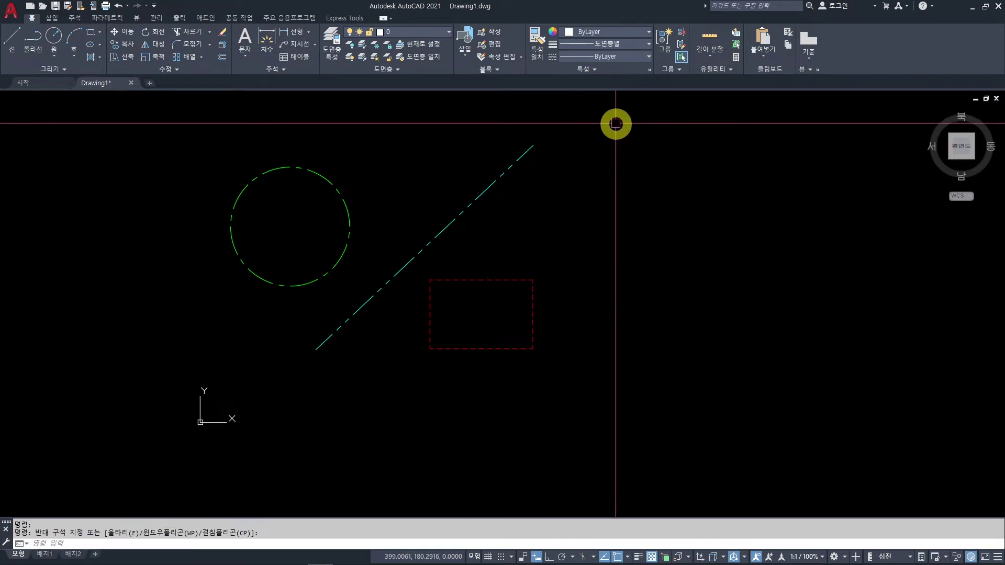
Select the circle, line and rectangle with a crossing window and move all three together to the left
left_click(618, 122)
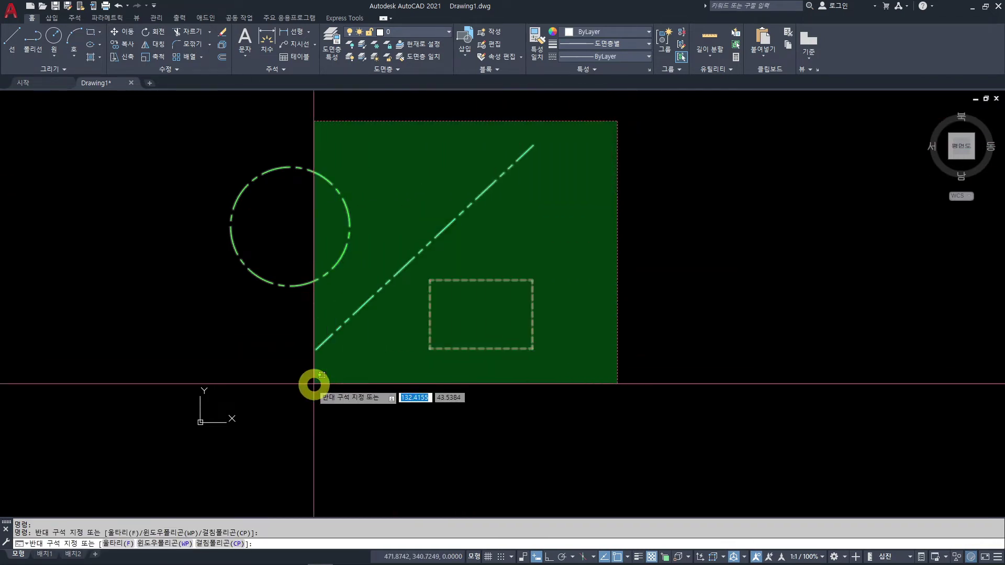
left_click(216, 391)
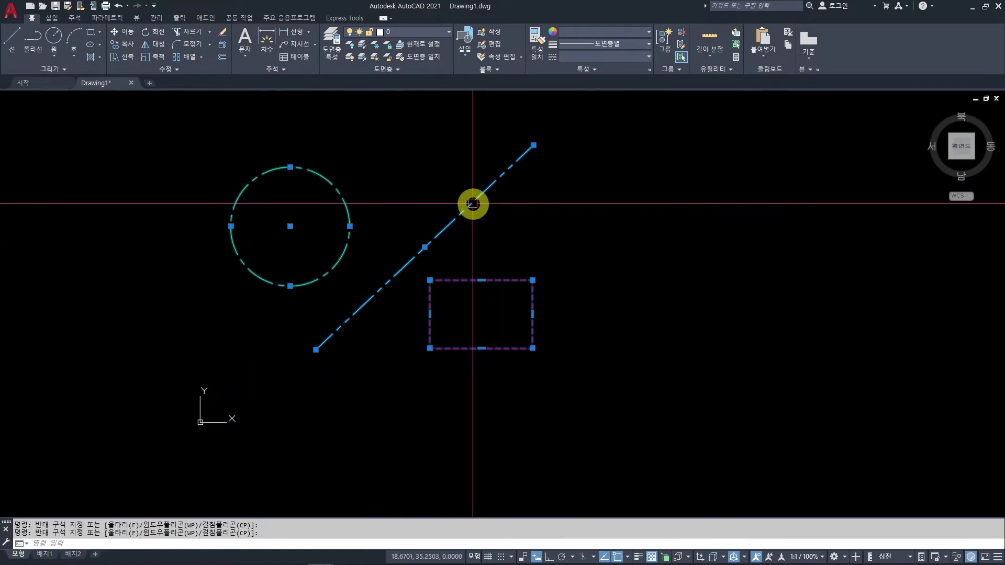
left_click_drag(473, 203, 496, 225)
left_click_drag(795, 228, 793, 252)
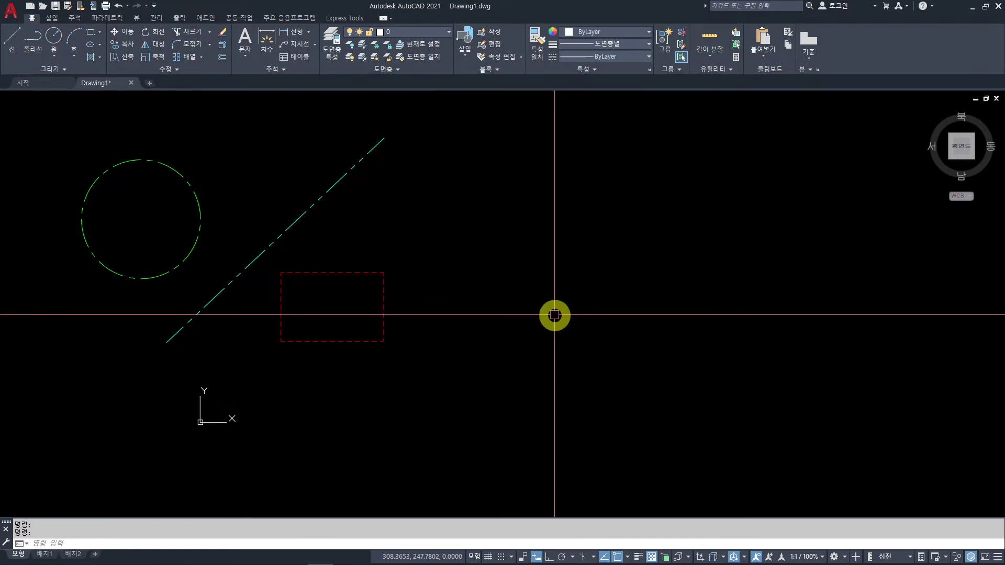
Reselect all three objects with a crossing window and move them together far to the right and slightly down
left_click(446, 110)
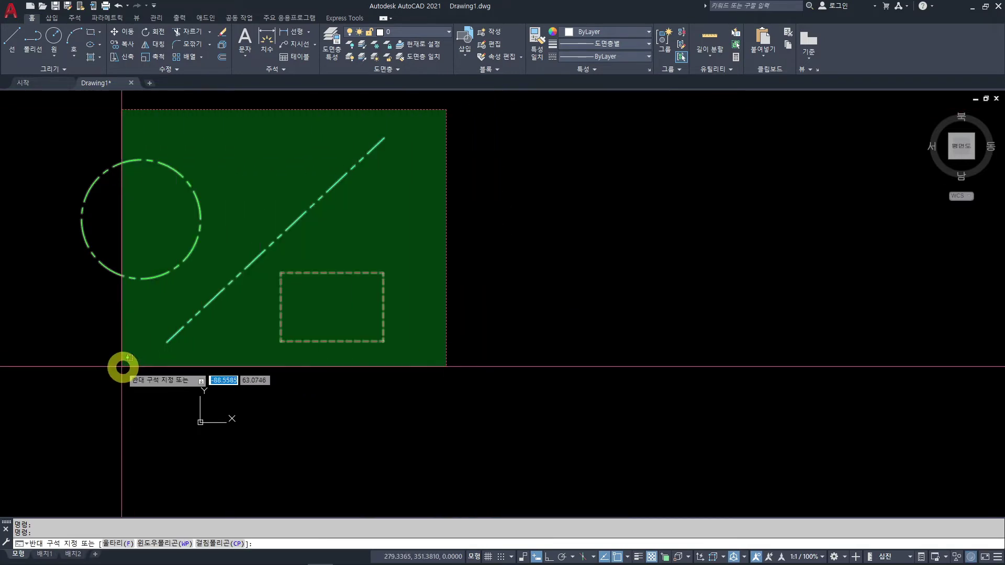
left_click(64, 370)
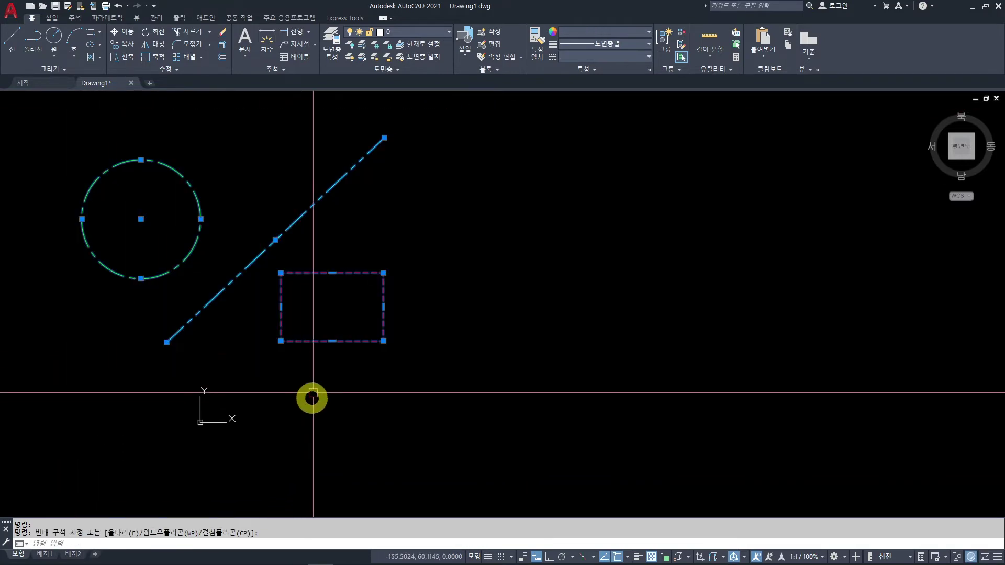
left_click_drag(312, 343, 337, 372)
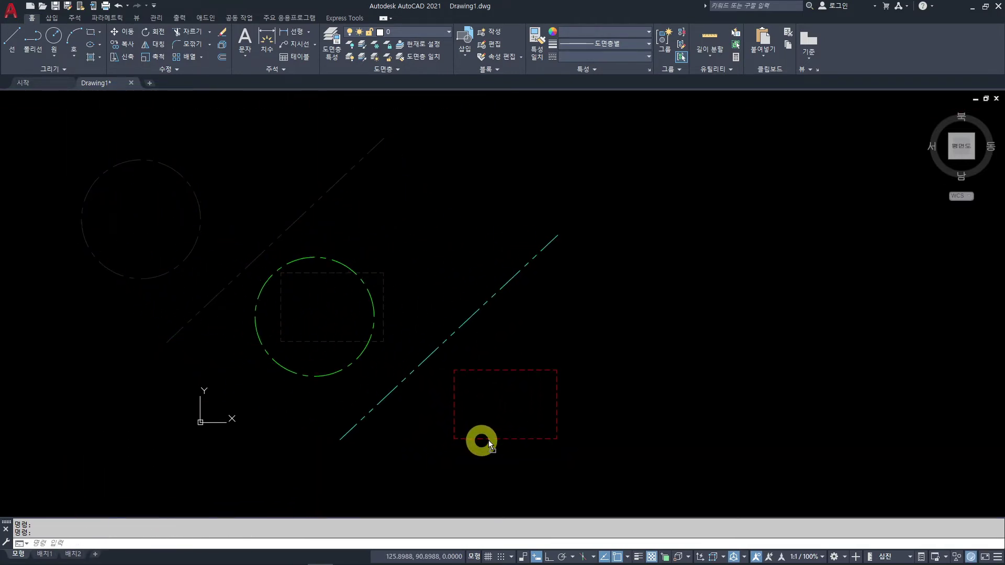
left_click_drag(624, 447, 691, 450)
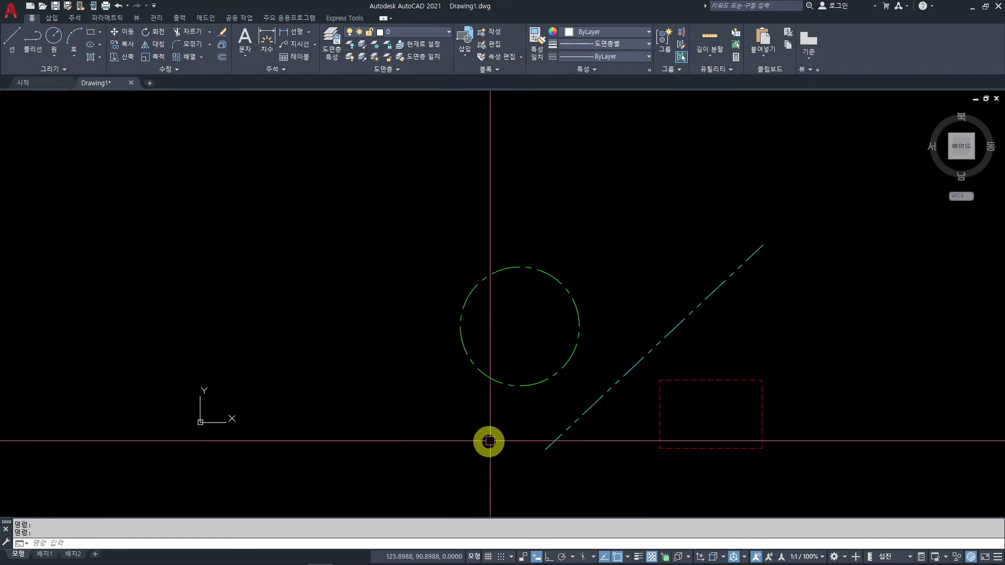
Move the green circle by its centre grip to above the UCS icon, enlarge it by its right quadrant grip, and clear the selection
left_click(546, 383)
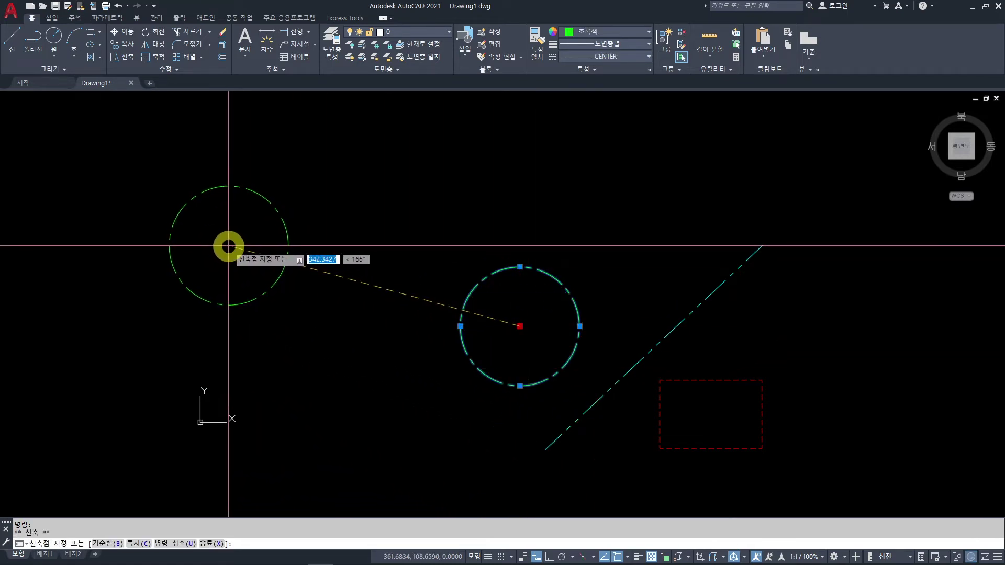
left_click(227, 247)
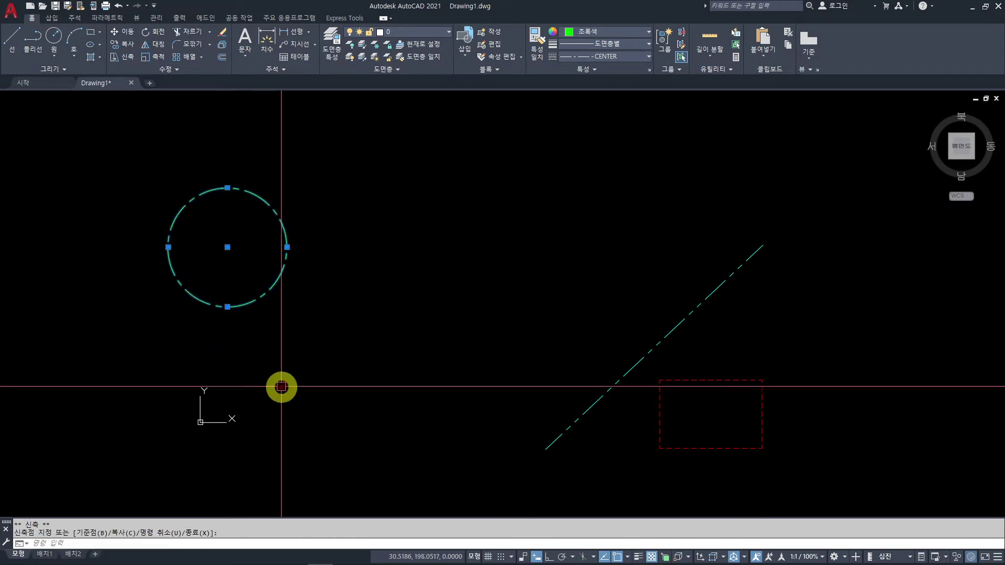
left_click(287, 247)
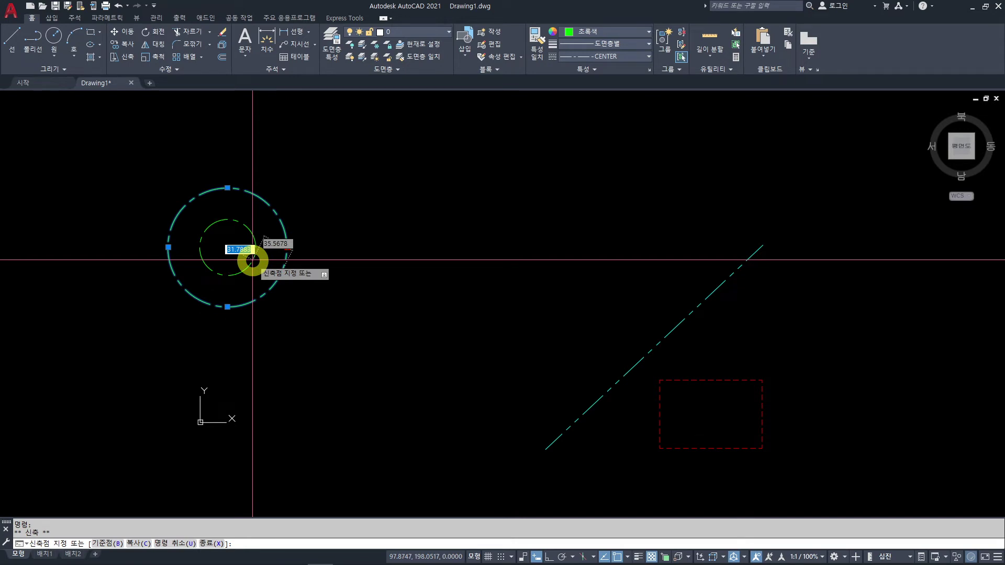
left_click(306, 276)
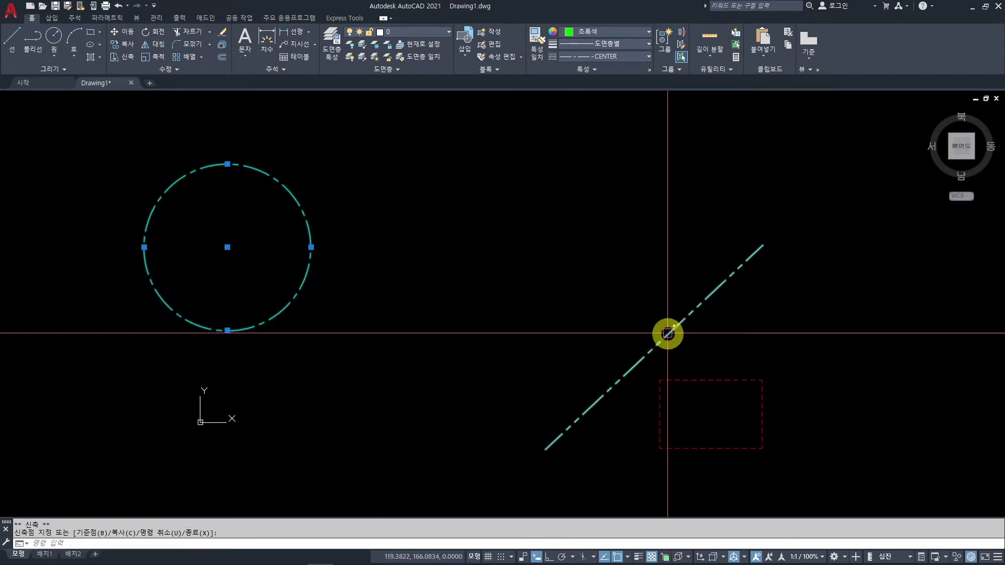
key("Escape")
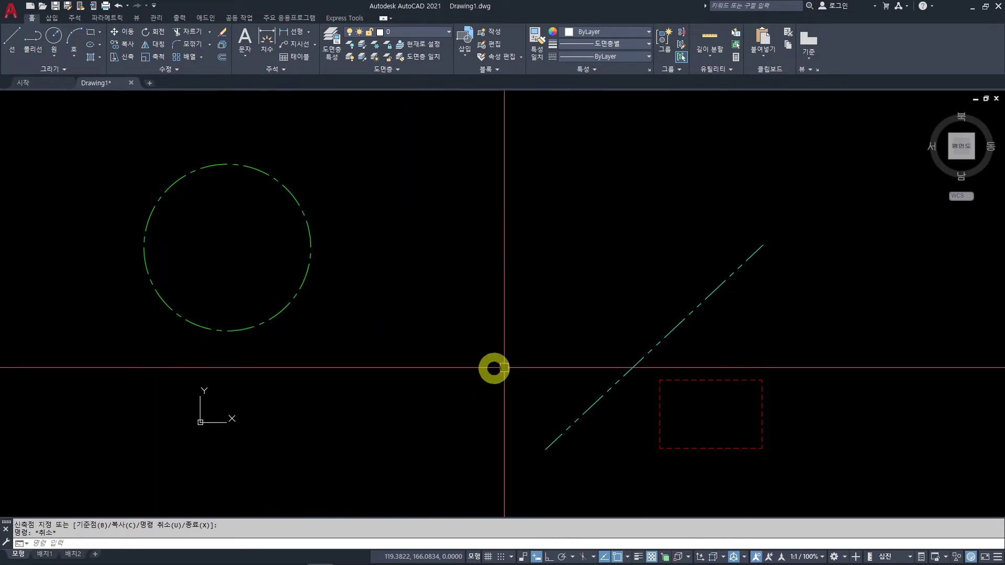
Move the whole cyan line up and left to just right of the enlarged circle, and clear the selection
left_click(700, 307)
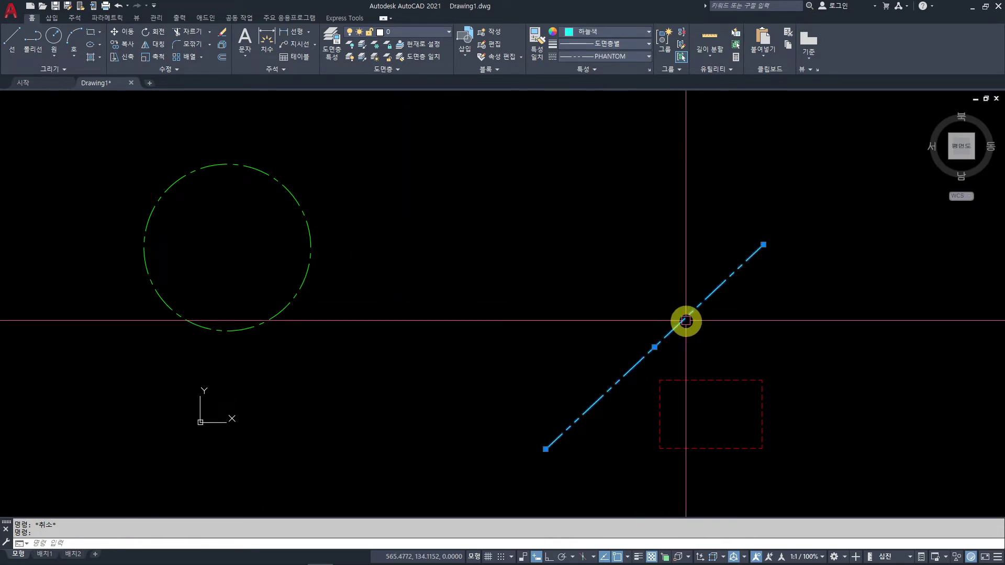
left_click_drag(686, 321, 487, 255)
left_click_drag(460, 224, 462, 228)
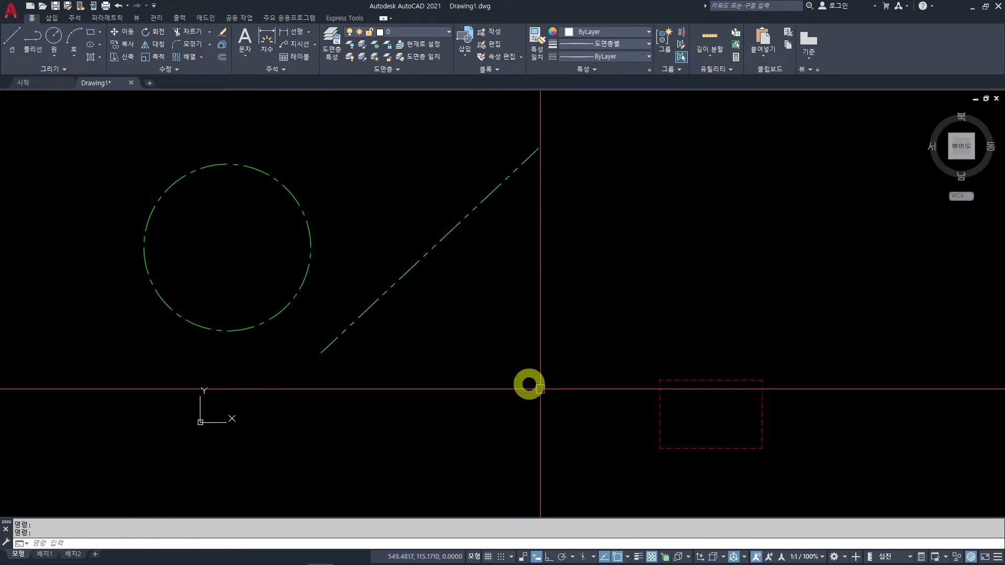
Move the red rectangle up and left to just right of the cyan line, and clear the selection
left_click(697, 380)
left_click_drag(686, 384, 692, 319)
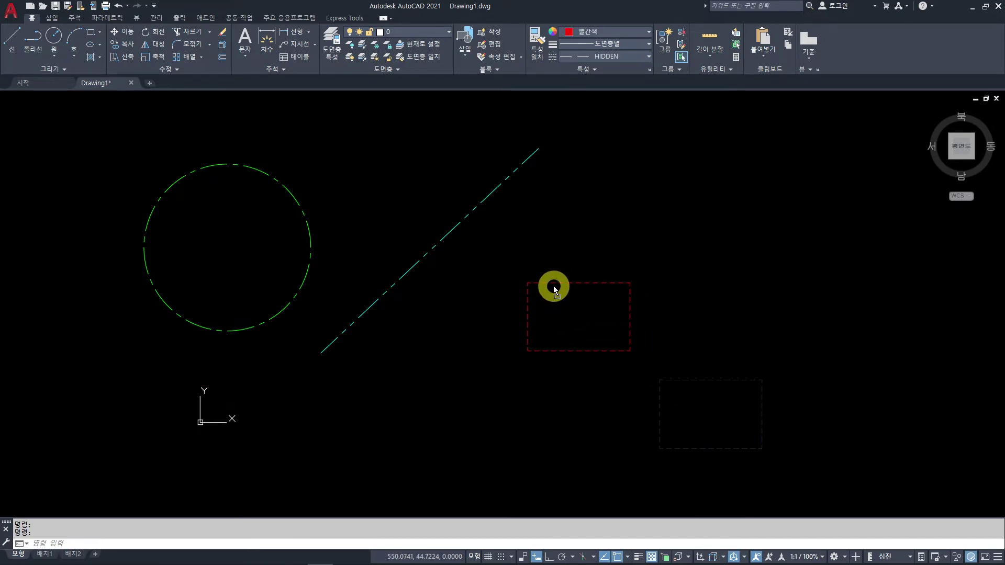
left_click_drag(554, 288, 553, 288)
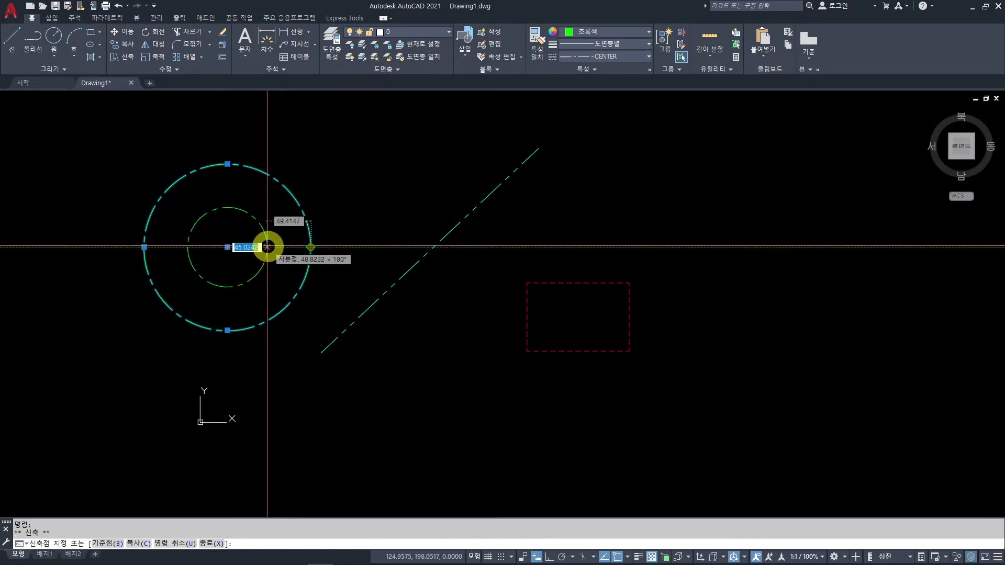
Shrink the circle to less than half its size by its right quadrant grip, and shorten the cyan line by pulling its upper endpoint down and left
left_click(263, 247)
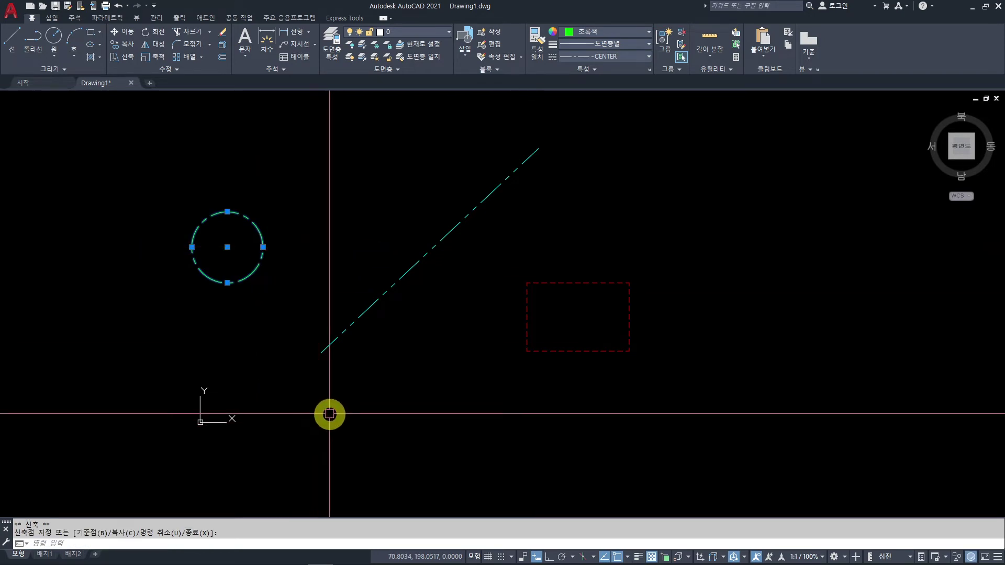
key("Escape")
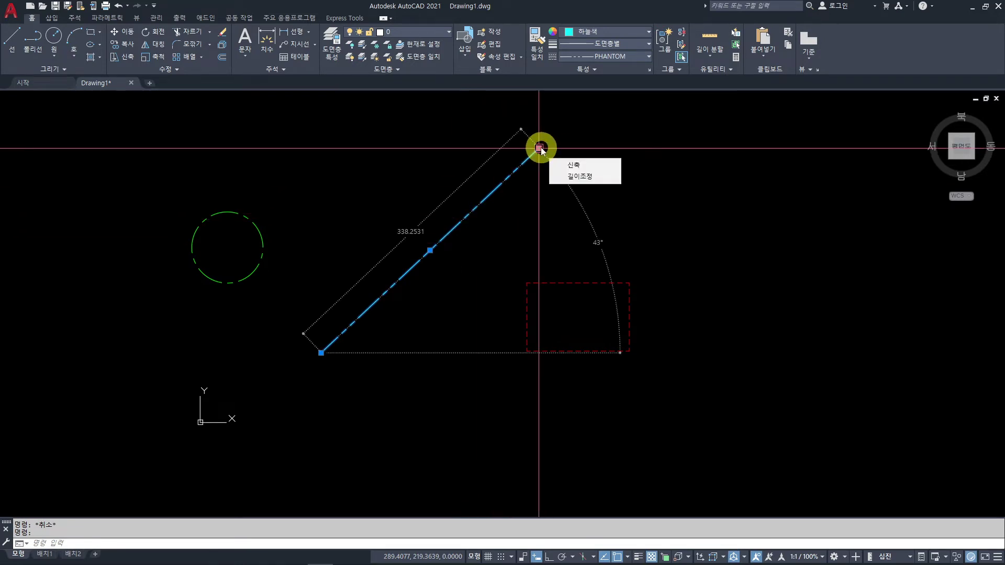
left_click(539, 148)
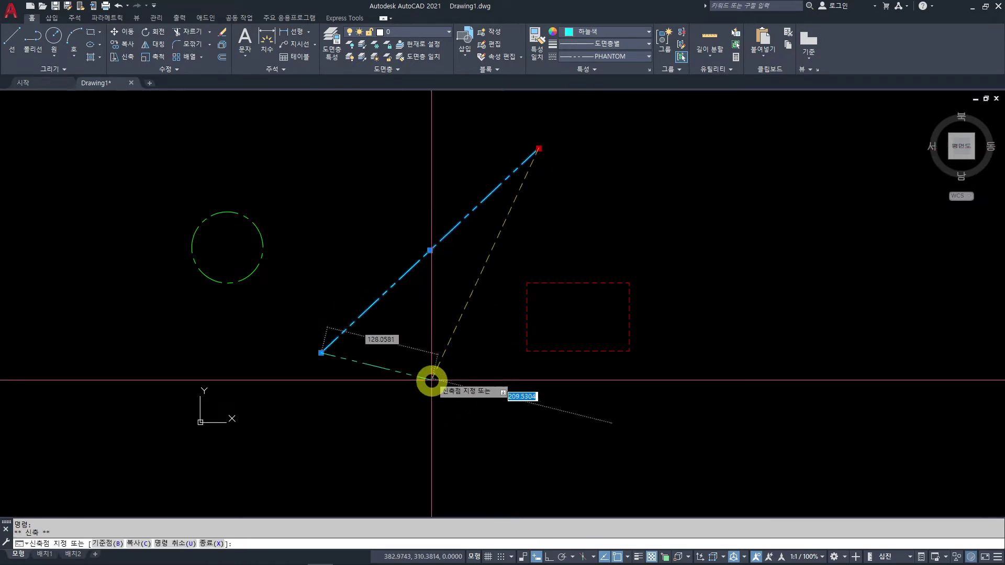
left_click(405, 247)
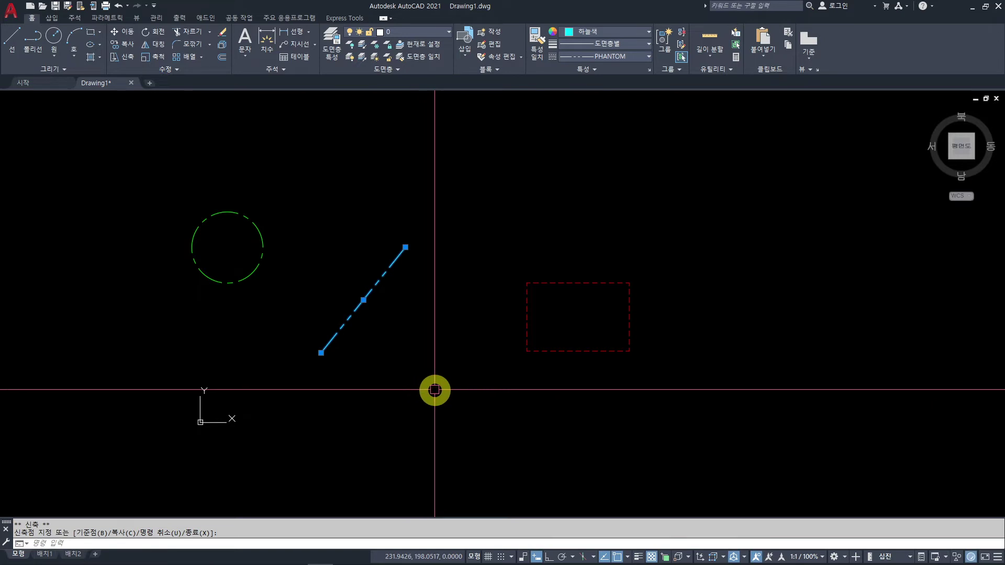
key("Escape")
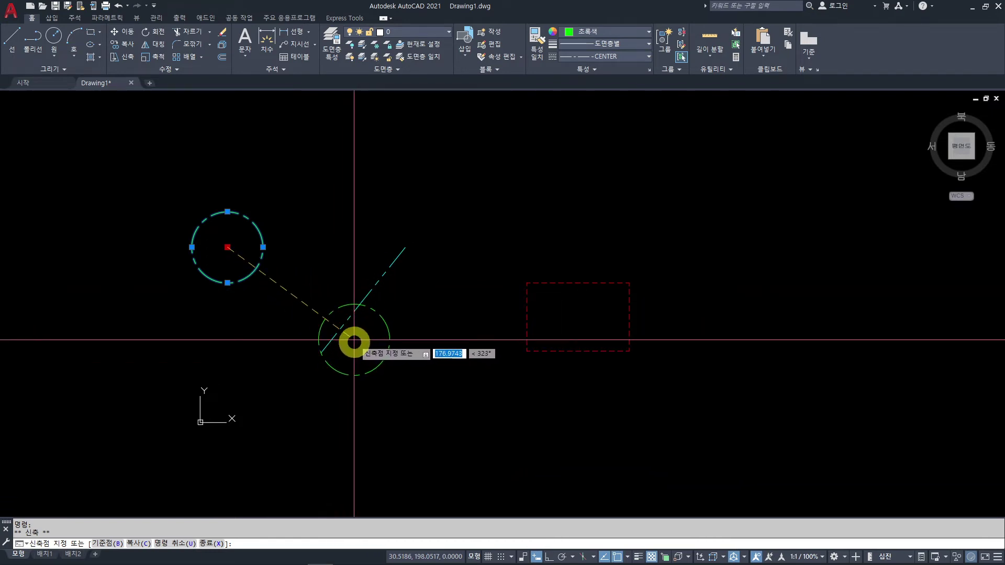
Move the circle by its centre grip, first onto the cyan line's midpoint and finally onto its upper endpoint
left_click(364, 300)
key("Escape")
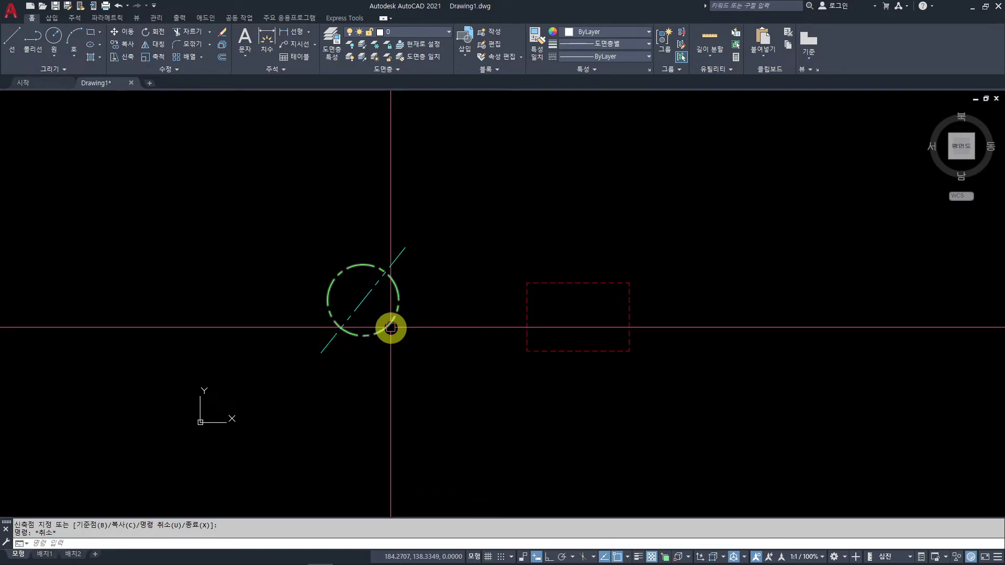
left_click(364, 300)
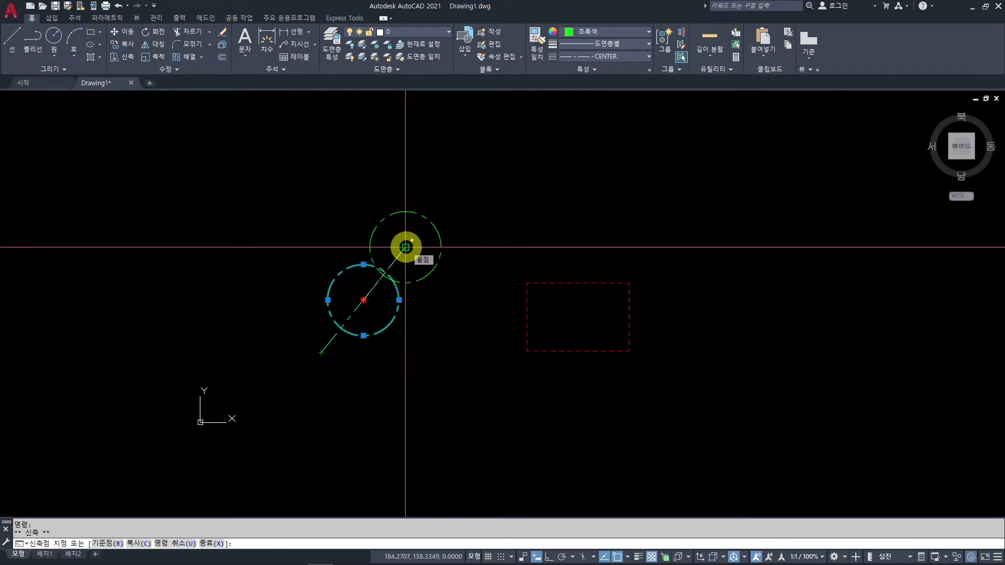
left_click(405, 247)
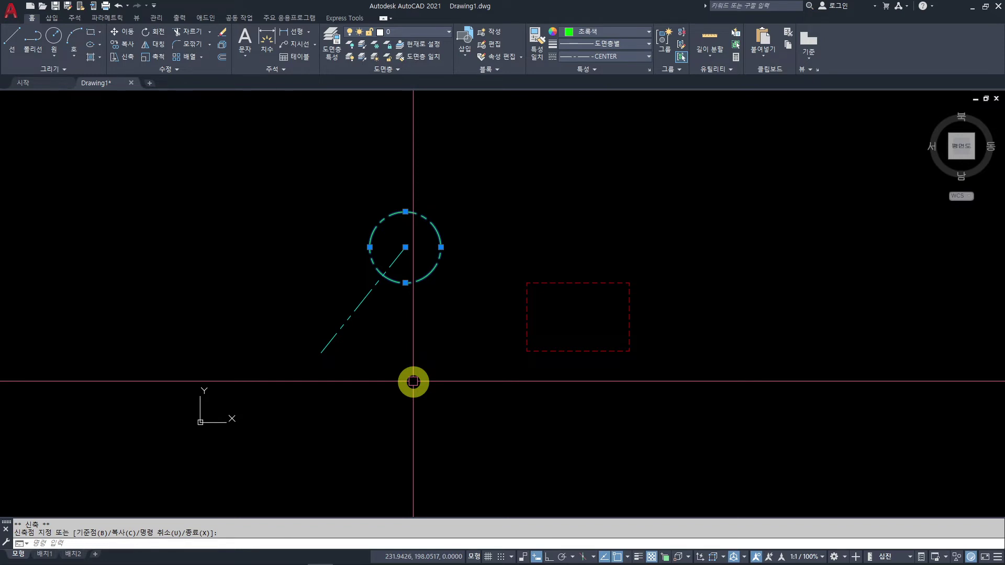
key("Escape")
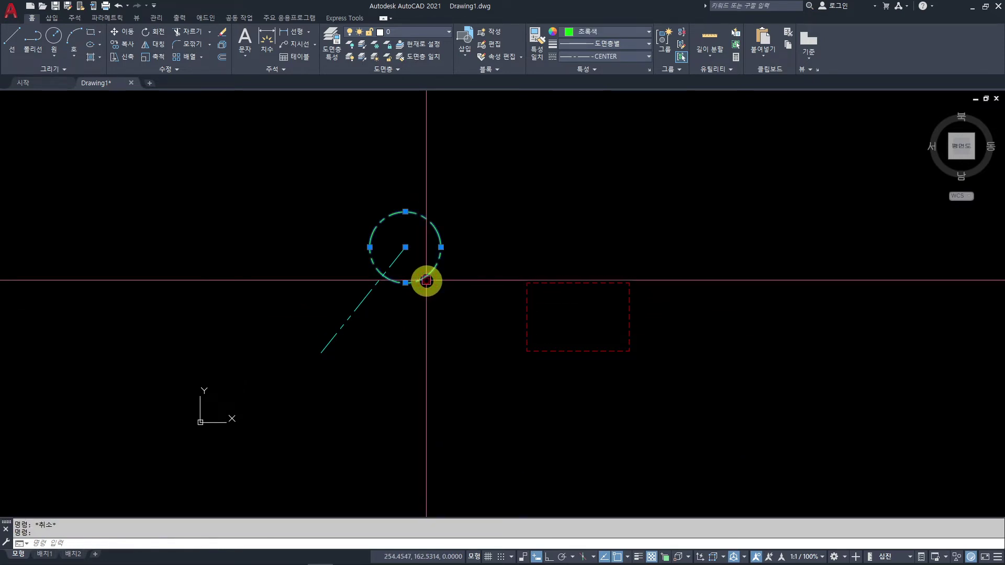
Move the circle by its centre grip onto the upper-right corner of the red rectangle, and clear the selection
left_click(406, 247)
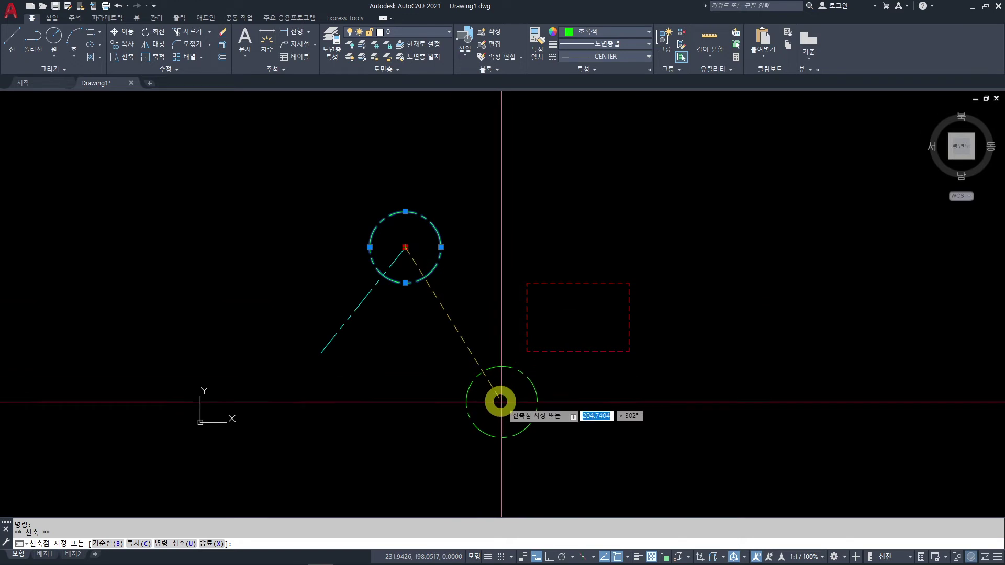
left_click(629, 283)
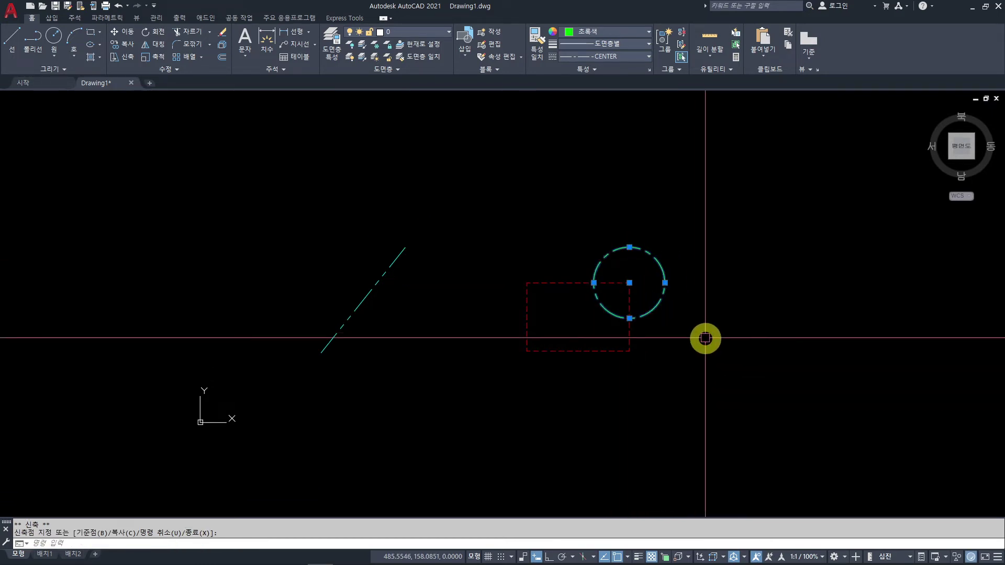
key("Escape")
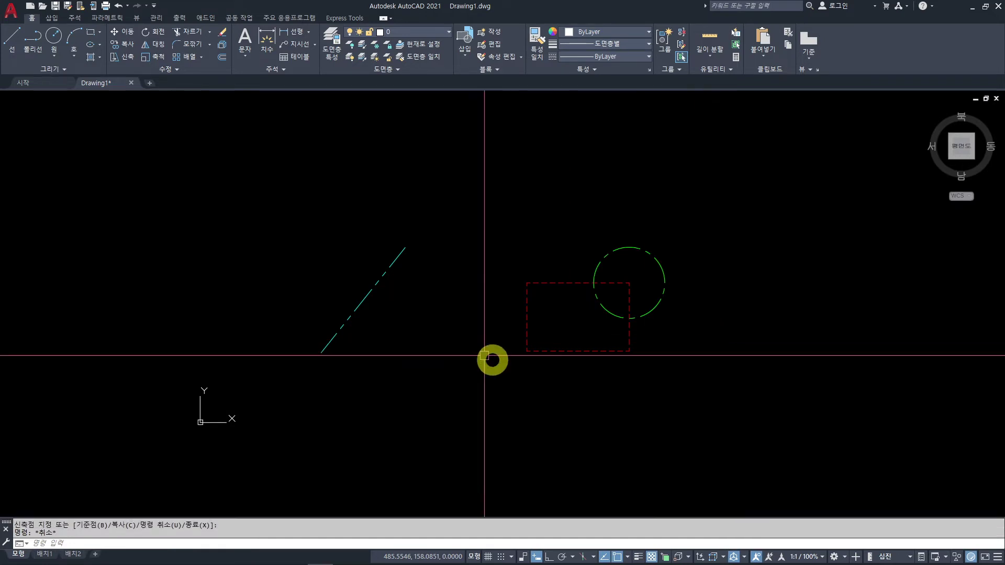
Stretch the cyan line's lower endpoint to the rectangle's lower-left corner, and move the whole line up and left away from the rectangle
left_click(366, 305)
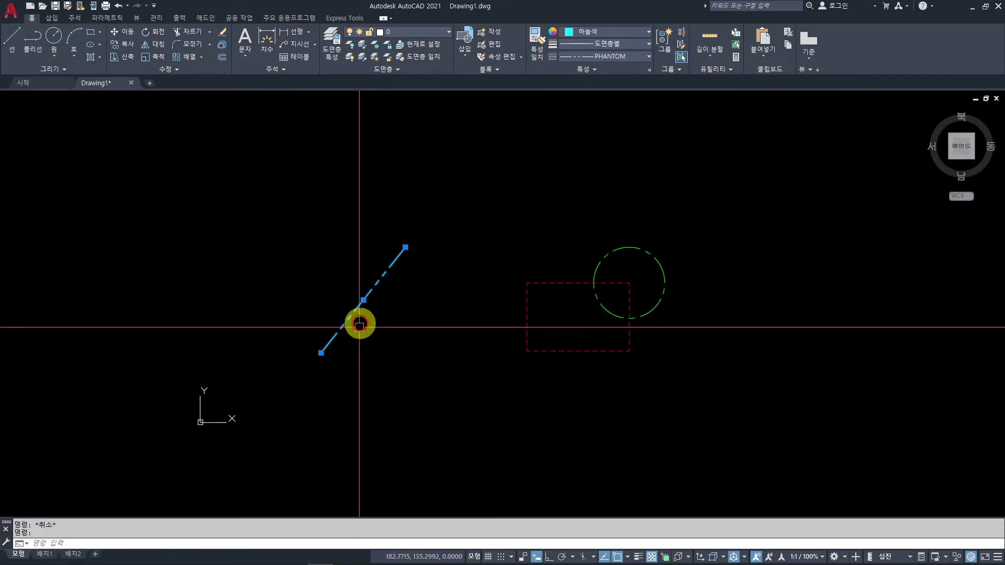
left_click(322, 354)
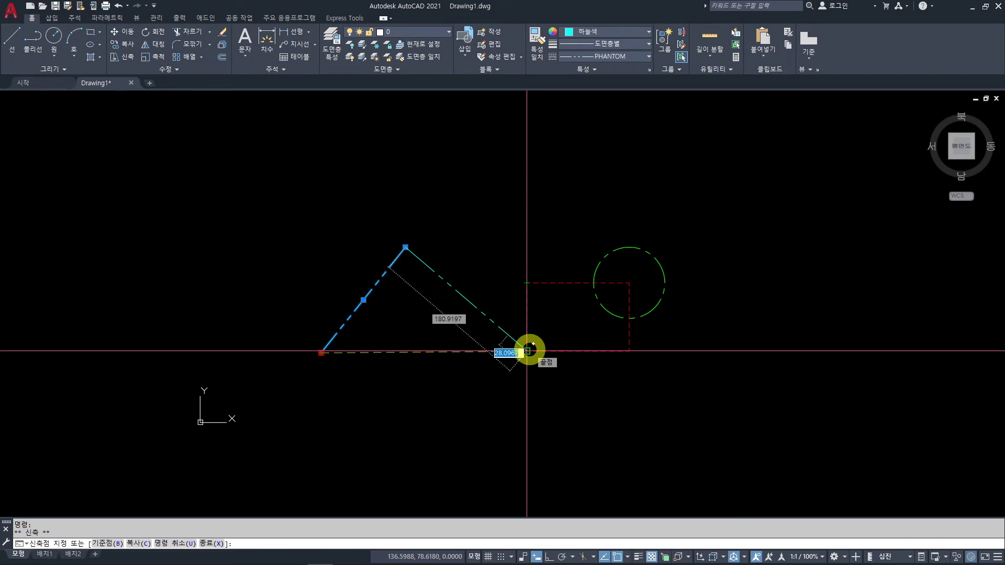
left_click(527, 351)
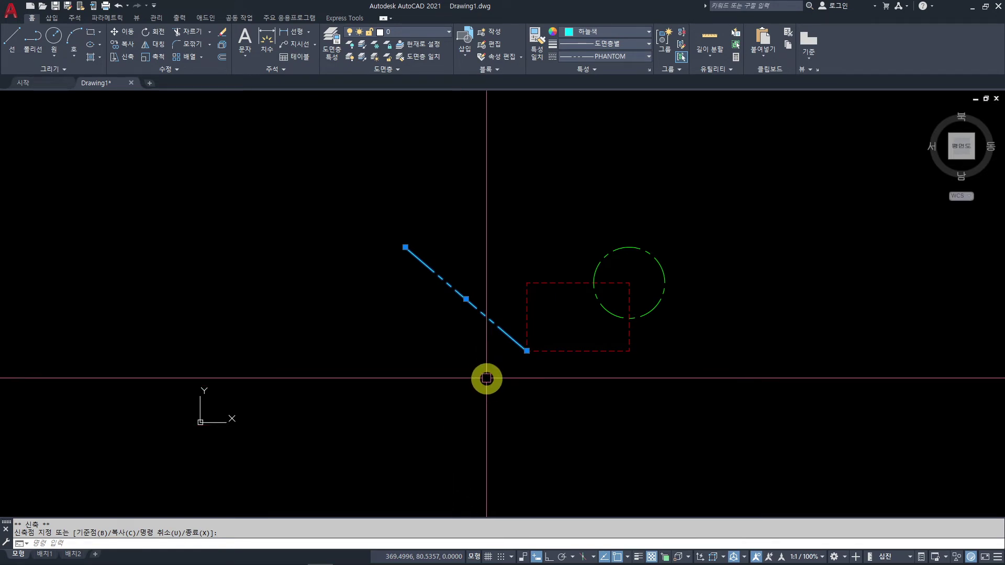
left_click(325, 277)
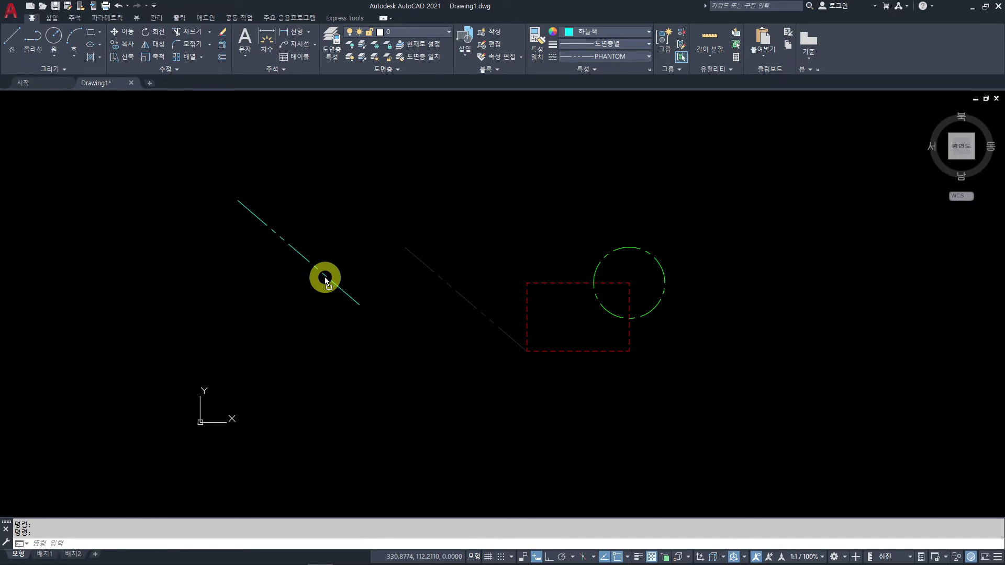
Move the circle off the rectangle to the open area above and left of it, and clear the selection
left_click(658, 304)
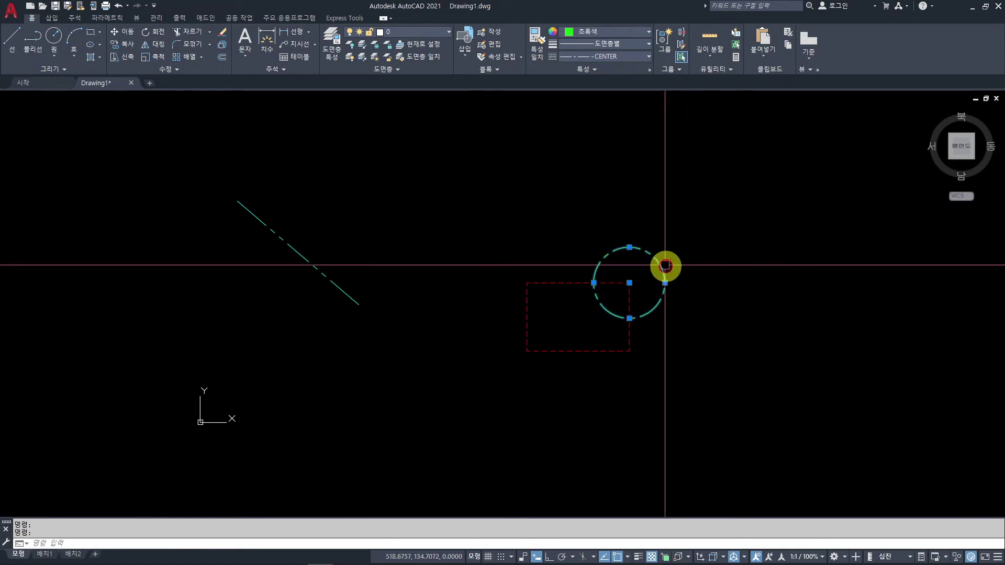
left_click_drag(660, 260, 503, 182)
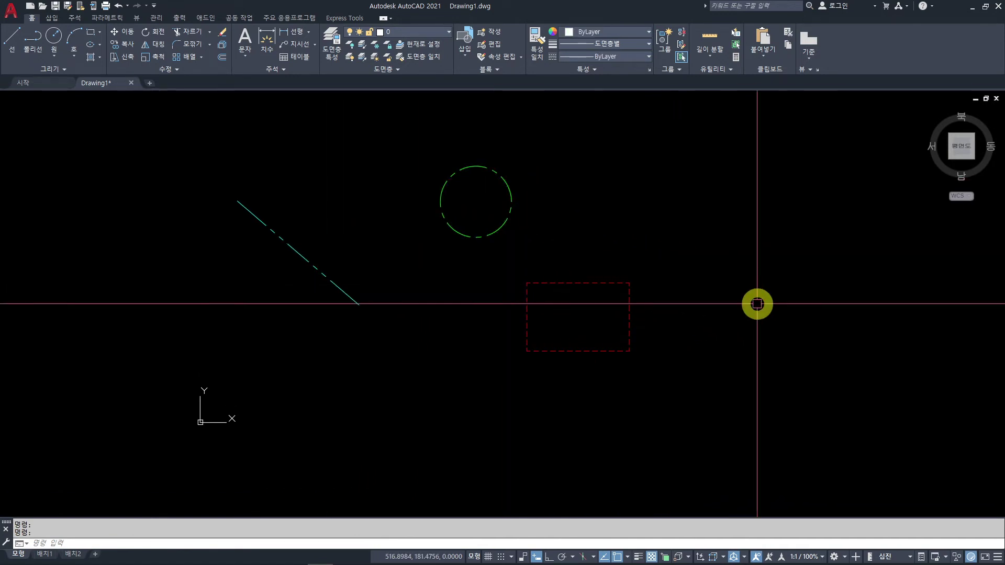
left_click(707, 310)
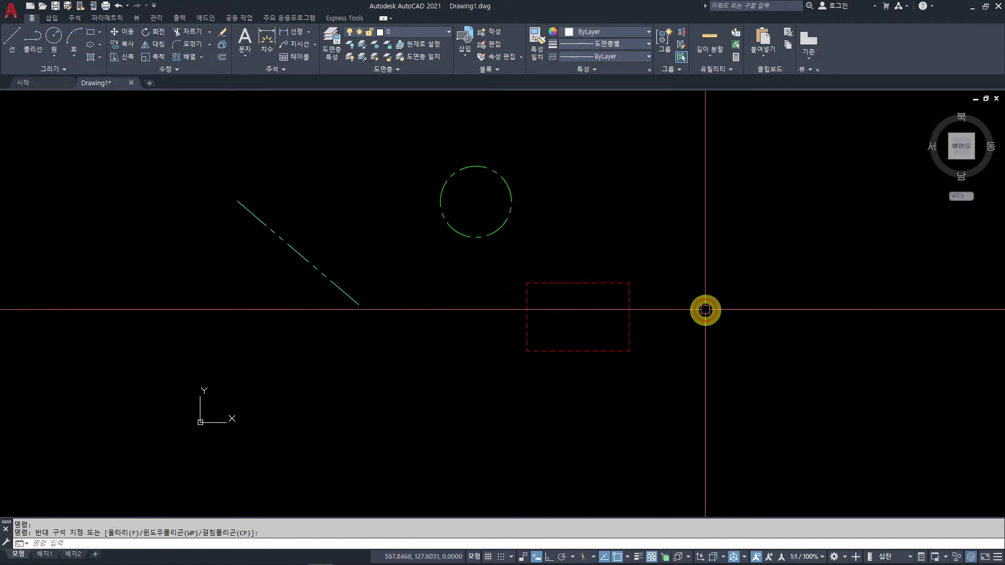
Shrink the green circle to roughly 60% of its size by its right quadrant grip, and clear the selection
left_click(510, 214)
left_click(512, 202)
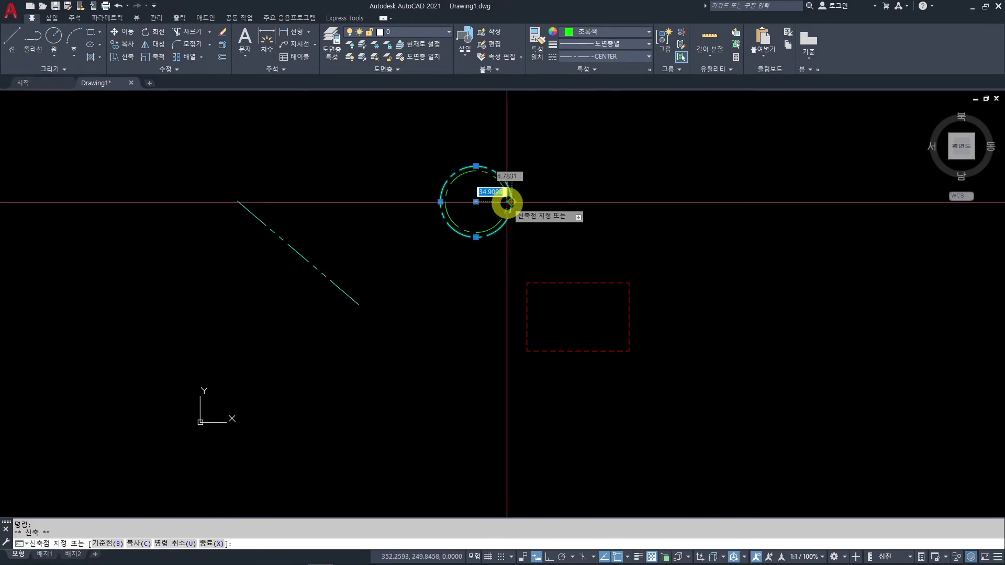
left_click(496, 201)
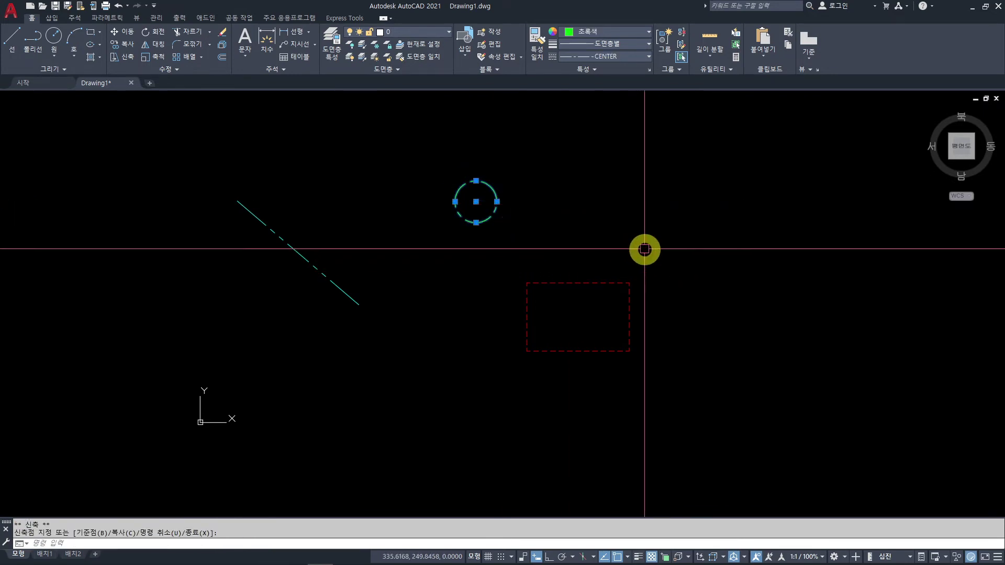
key("Escape")
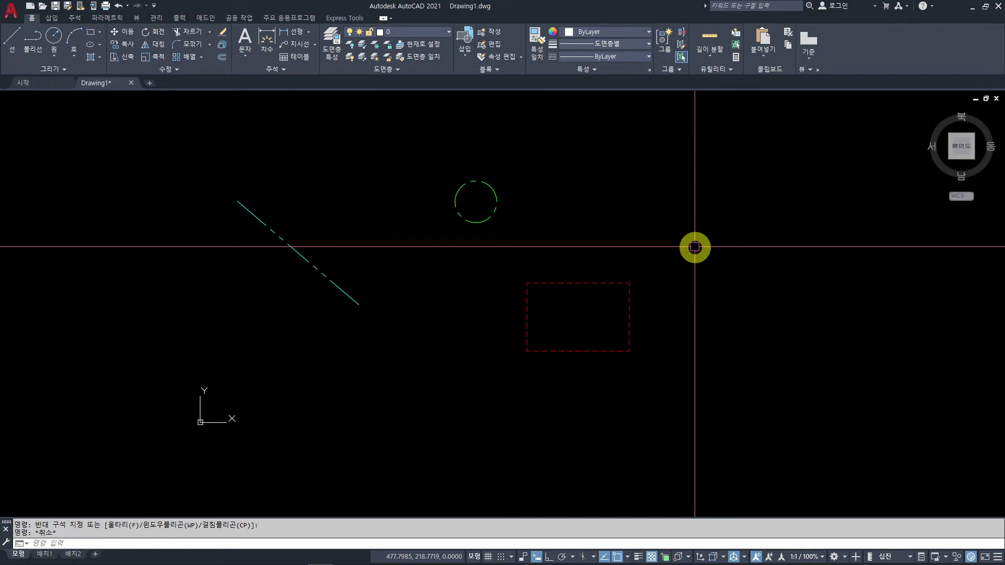
right_click(628, 222)
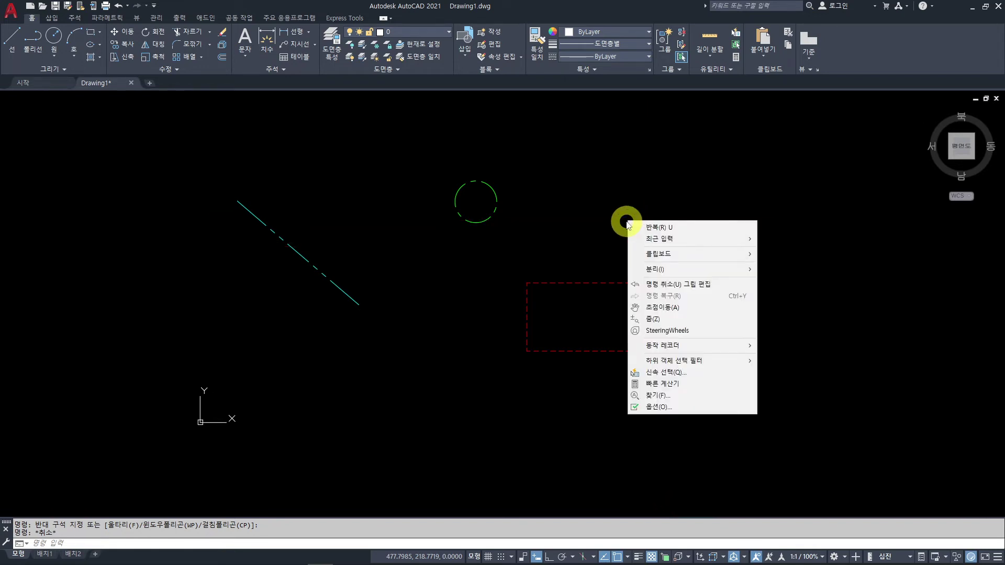
key("Escape")
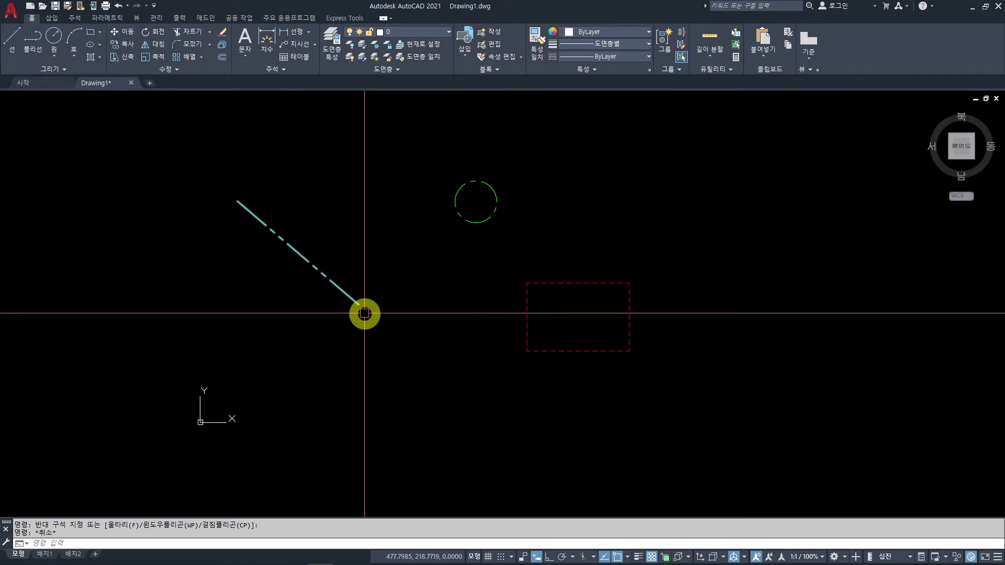
Move the cyan line beside the red rectangle, and stretch its endpoints onto the rectangle's upper-right and lower-left corners as a diagonal
left_click(346, 294)
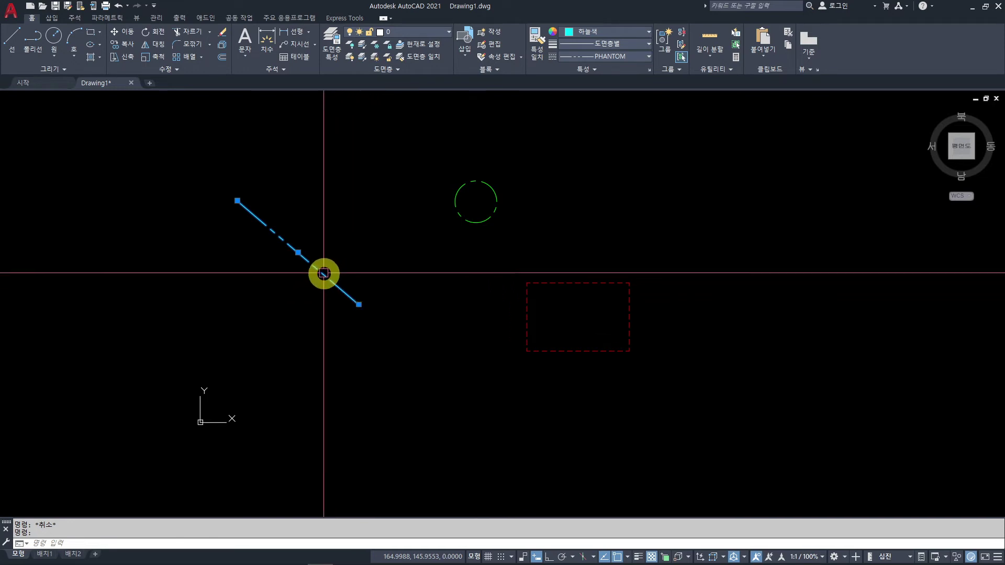
left_click_drag(322, 276, 365, 302)
left_click_drag(467, 332, 468, 332)
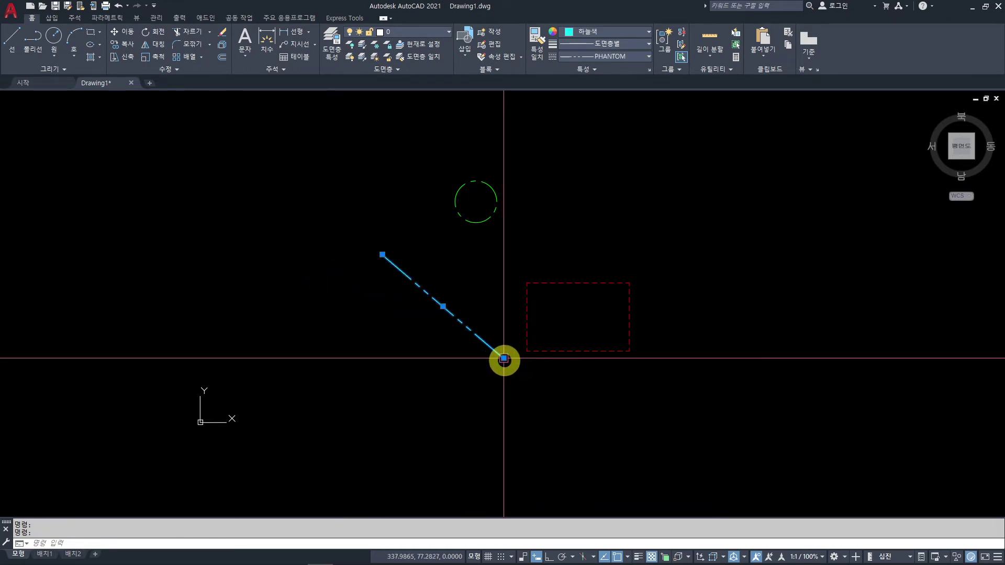
left_click(505, 359)
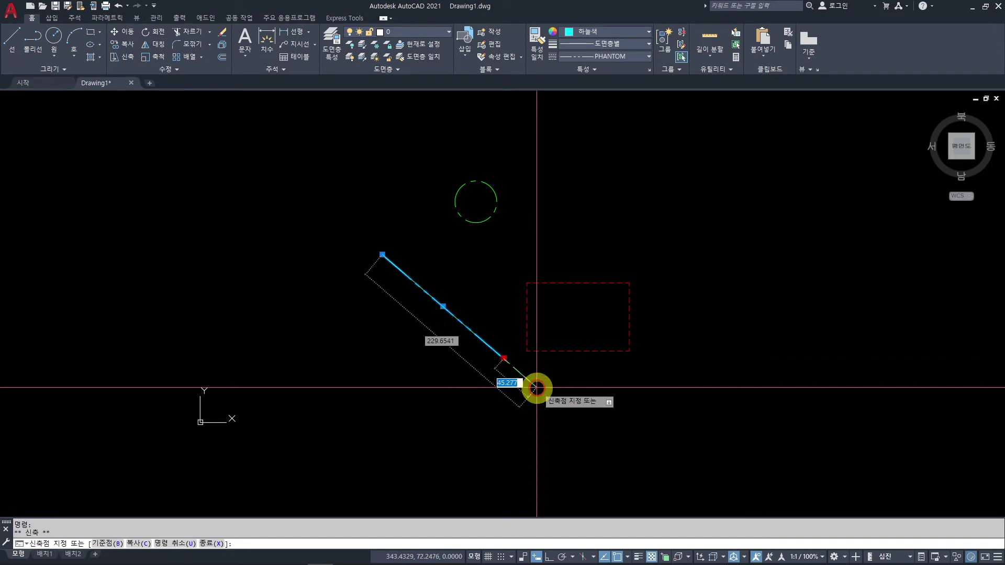
left_click(630, 284)
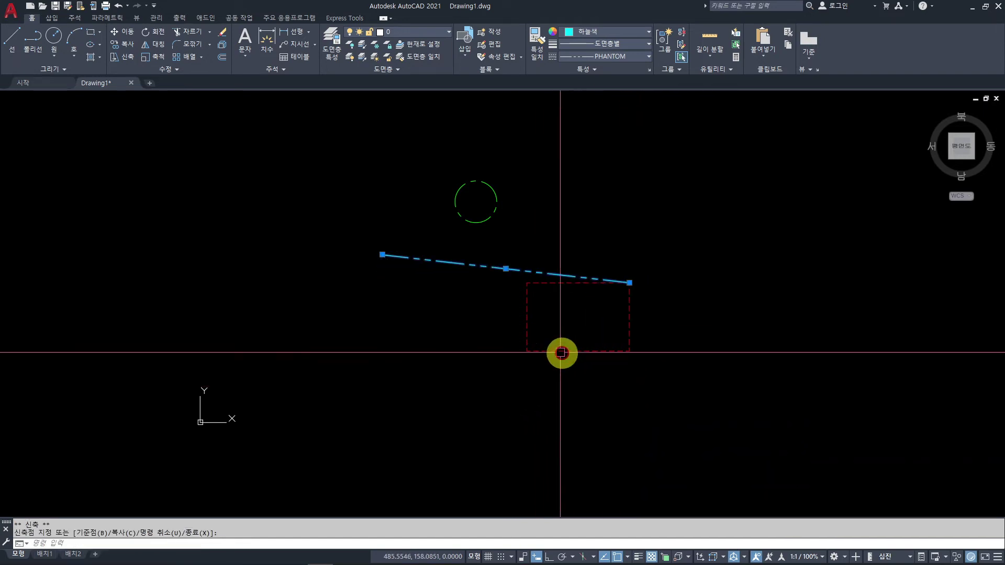
left_click(383, 256)
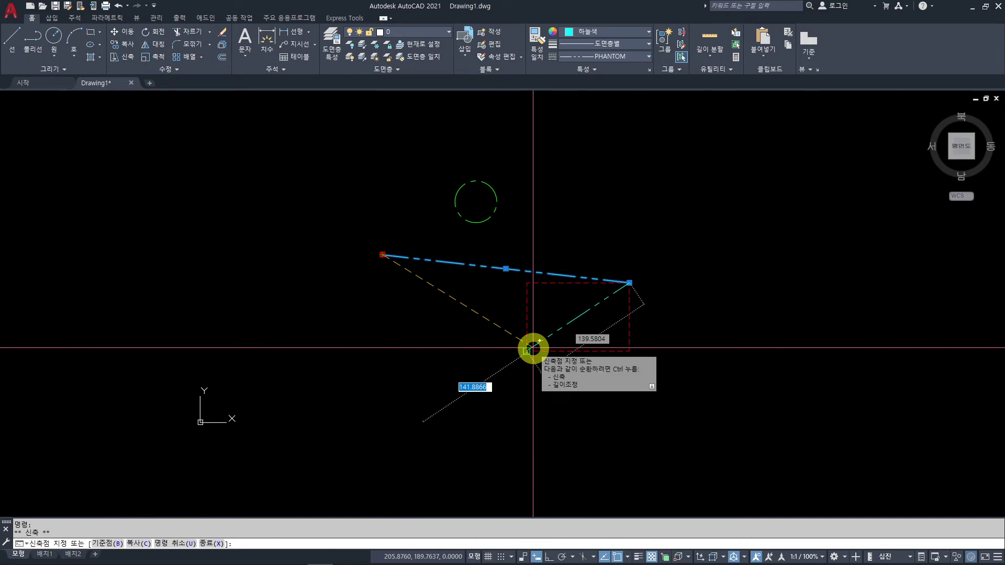
left_click(525, 351)
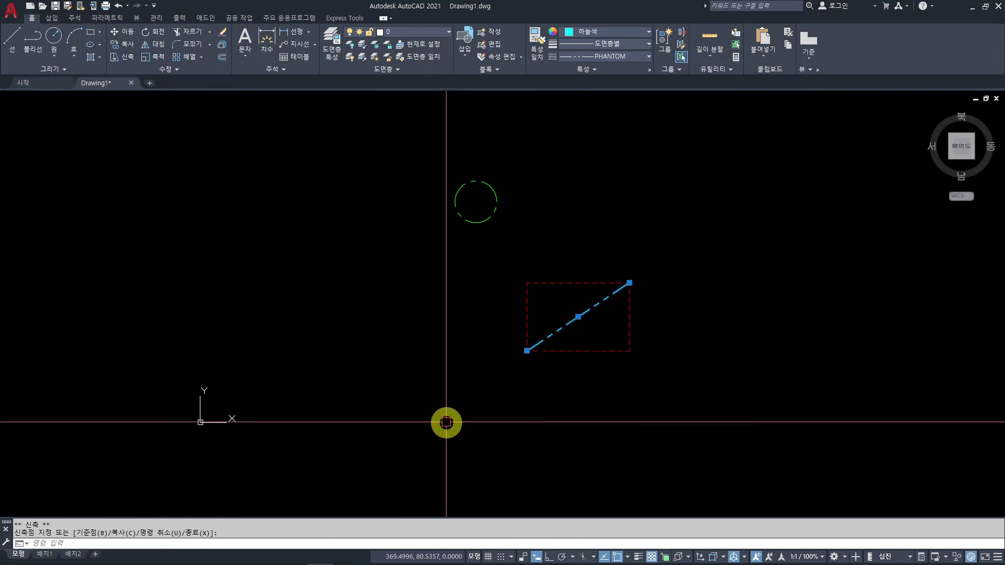
key("Escape")
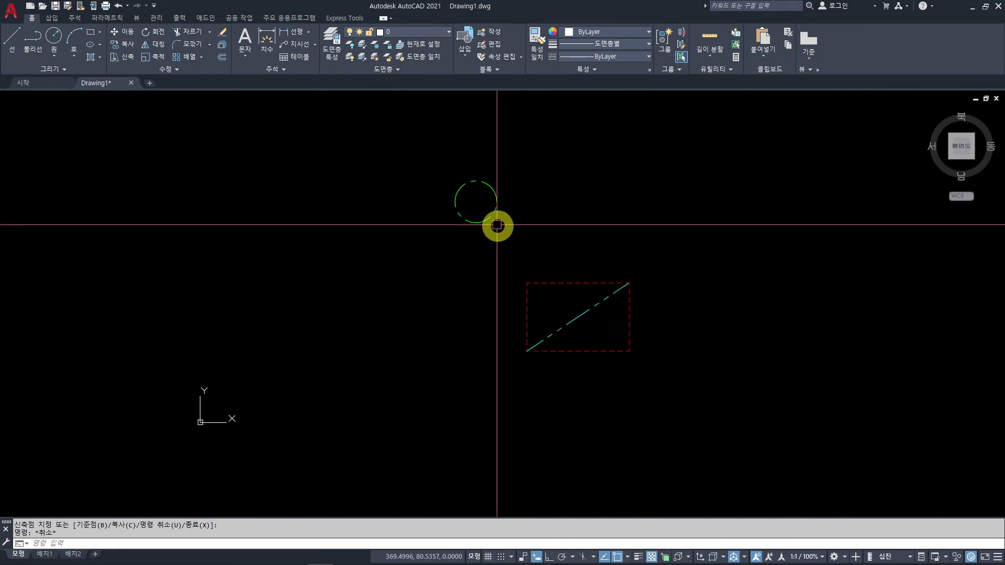
Move the green circle by its centre grip onto the midpoint of the diagonal line inside the rectangle, and clear the selection
left_click(489, 219)
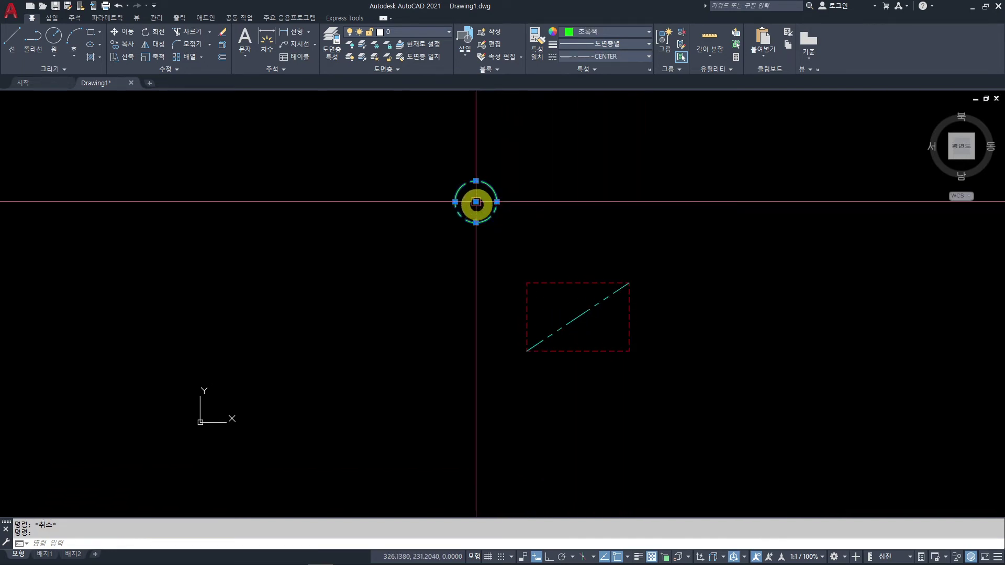
left_click(475, 201)
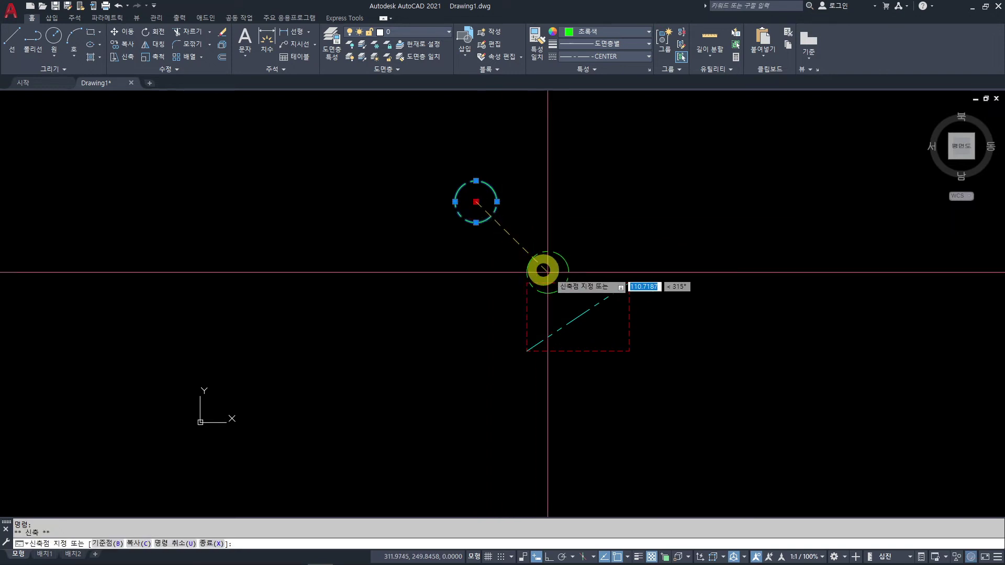
left_click(578, 317)
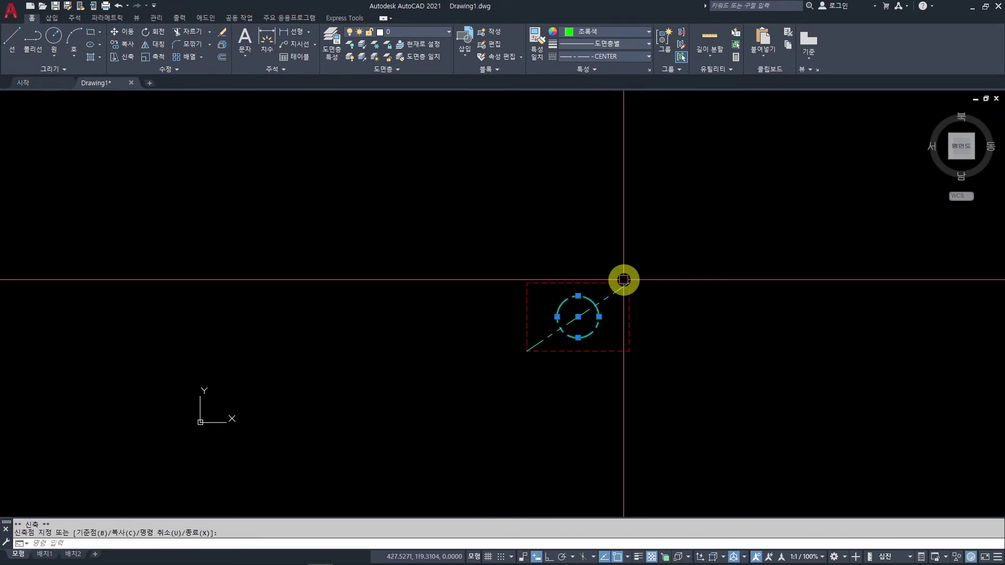
key("Escape")
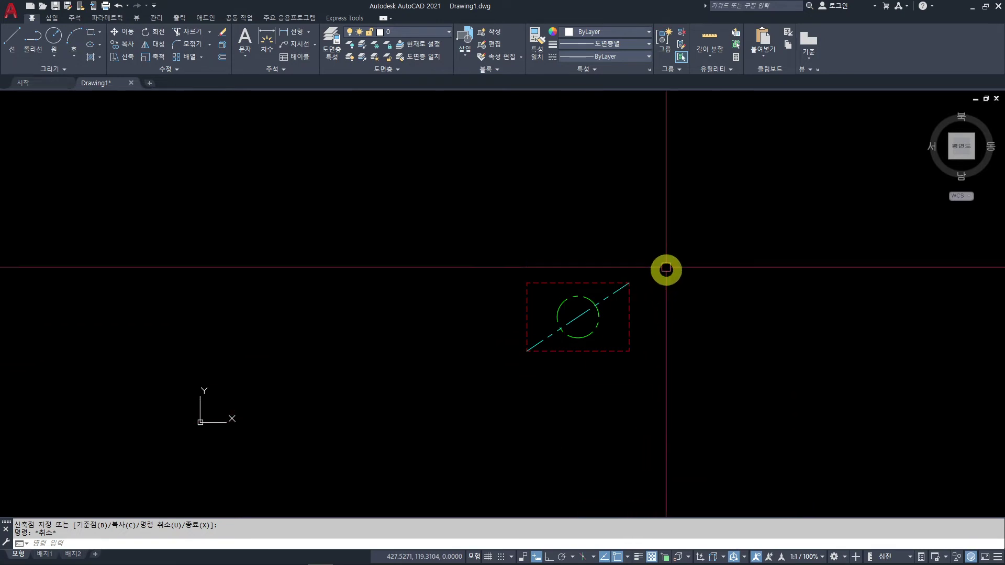
Select the rectangle, circle and diagonal line together with a crossing window and erase them
left_click(671, 241)
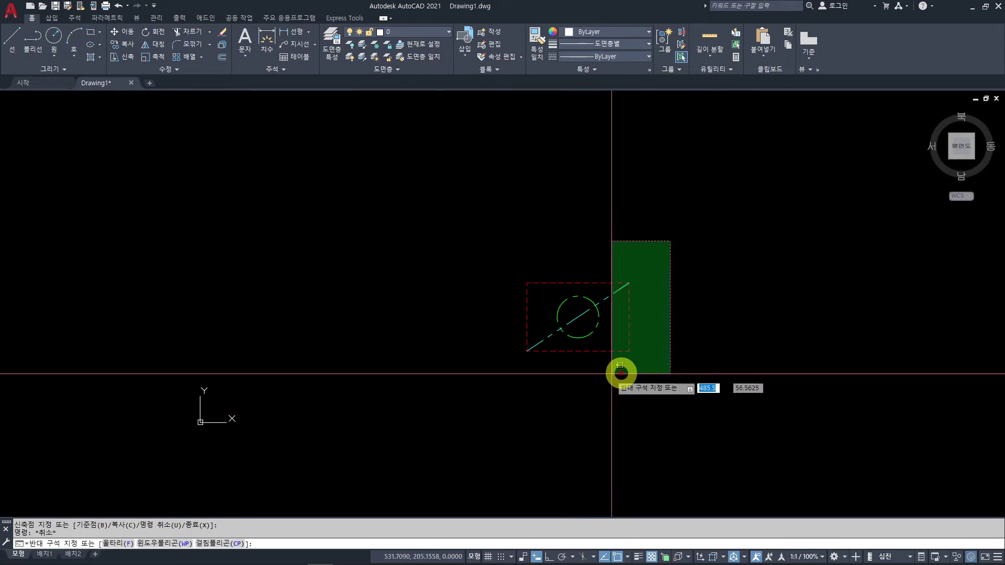
left_click(492, 394)
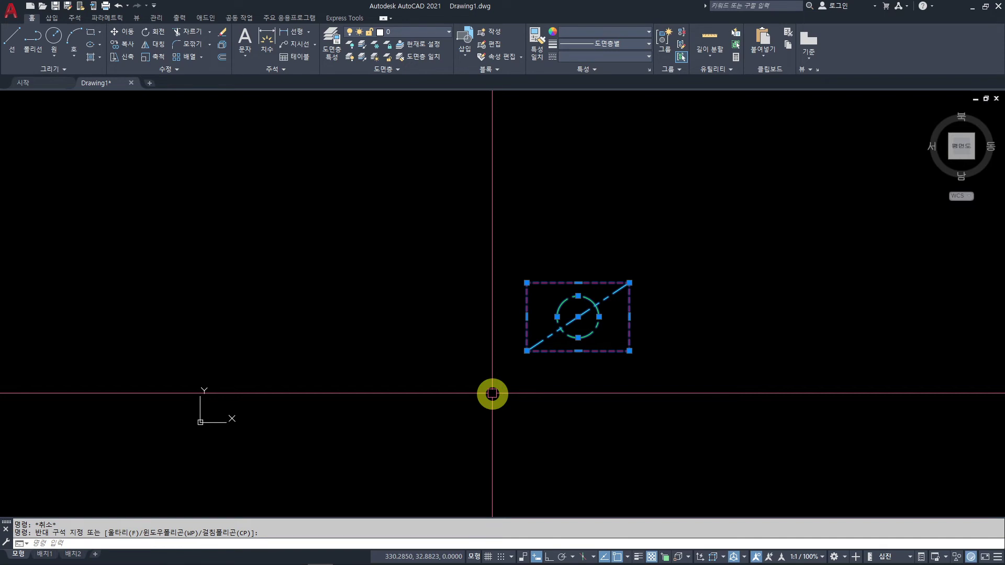
key("Delete")
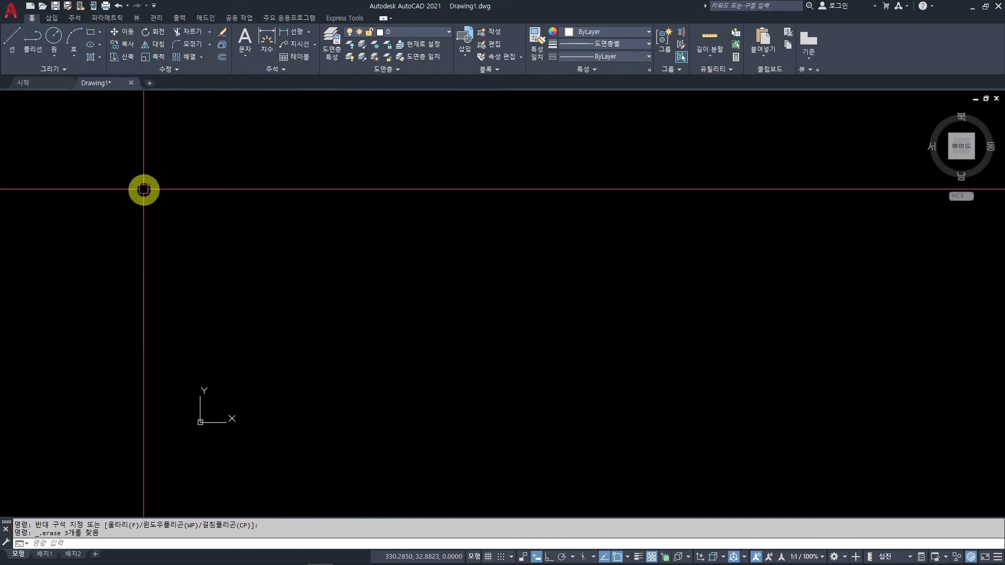
Draw a rectangle 200 wide and 100 high, extending down and right from a first corner in the open drawing area
left_click(90, 33)
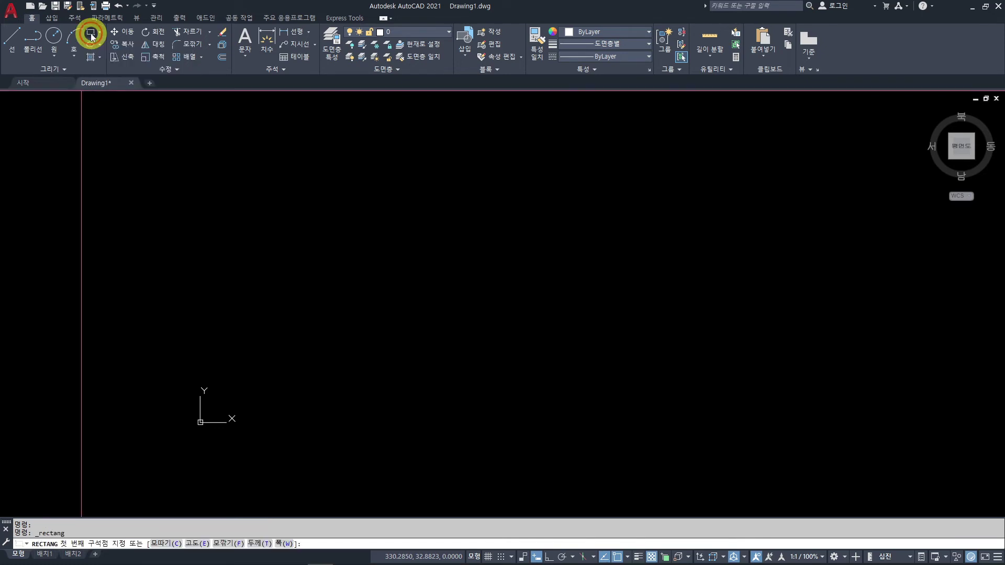
left_click(350, 219)
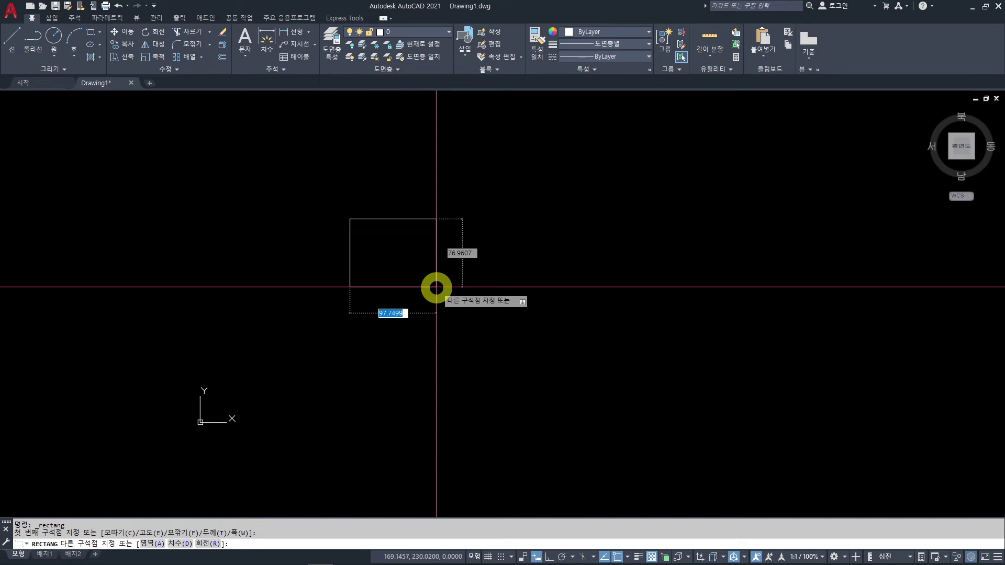
type("200")
key("Tab")
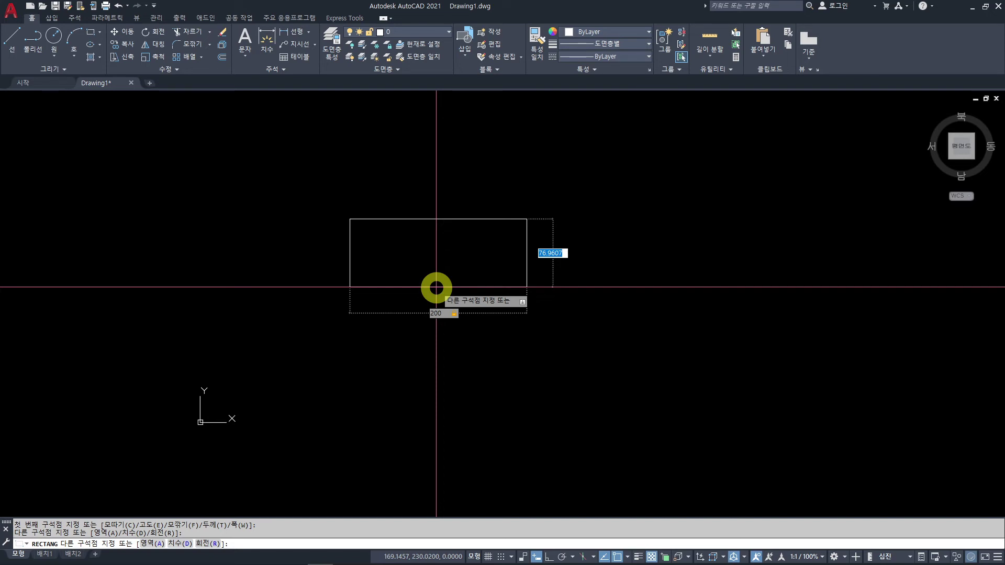
type("100")
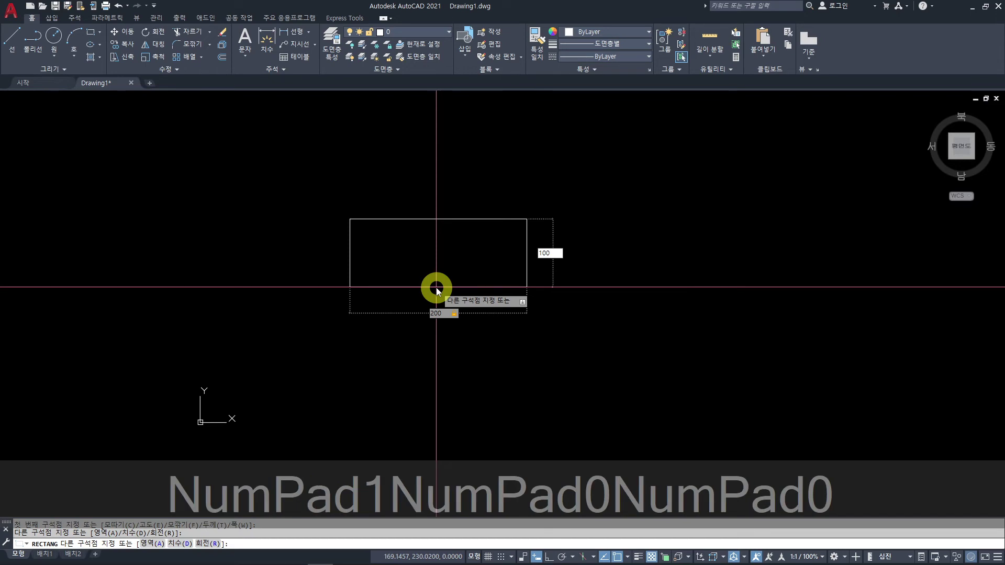
key("Return")
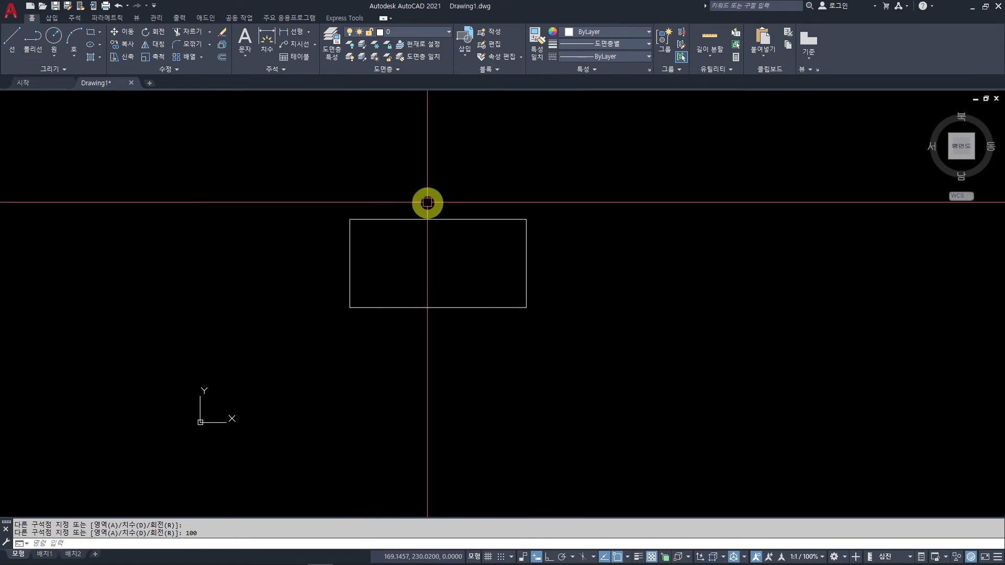
Select the 200 by 100 rectangle with a crossing window and erase it
left_click(566, 190)
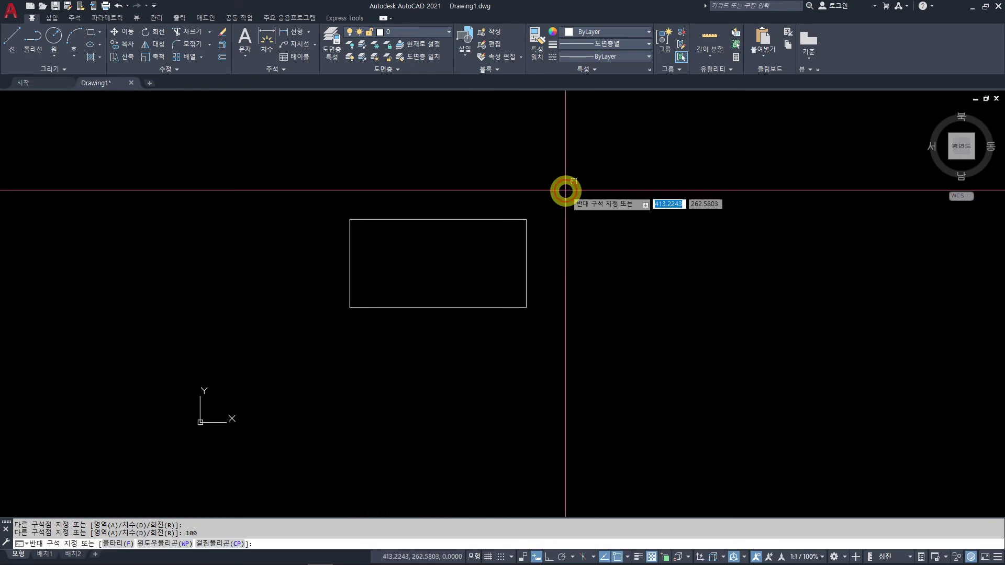
left_click(530, 229)
key("Delete")
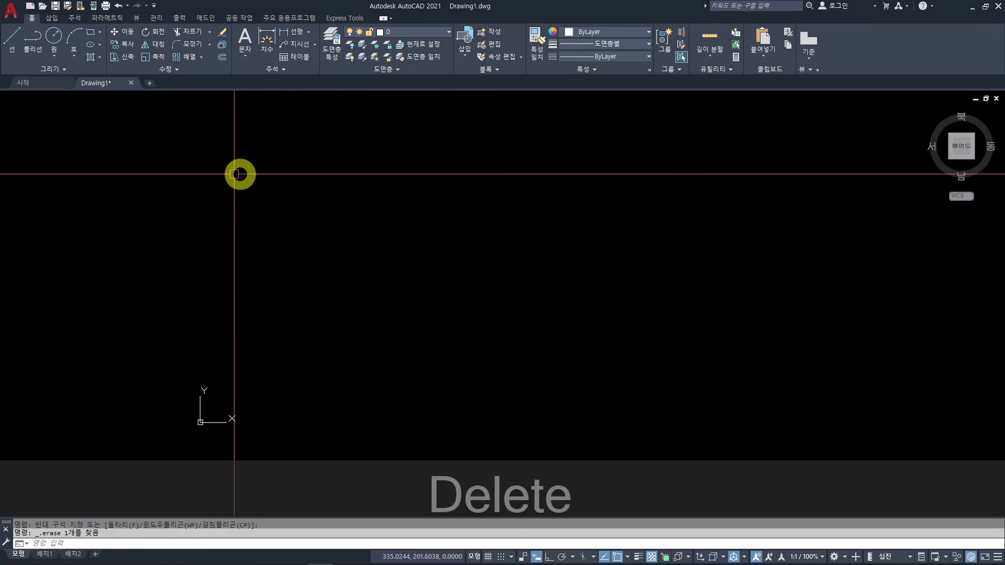
Draw a rectangle 100 wide and 70 high, extending up and right from a first corner above the UCS icon
left_click(92, 33)
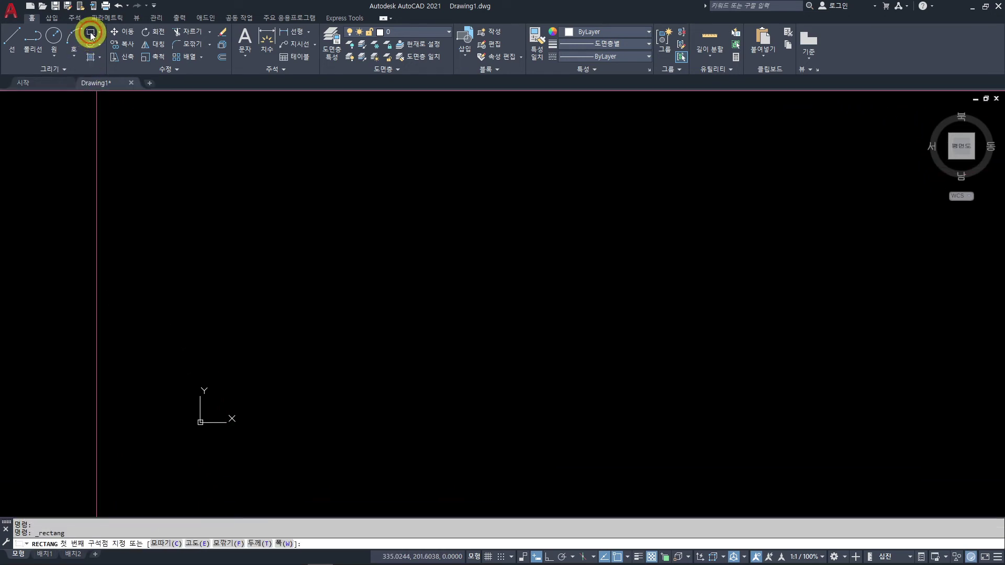
left_click(246, 306)
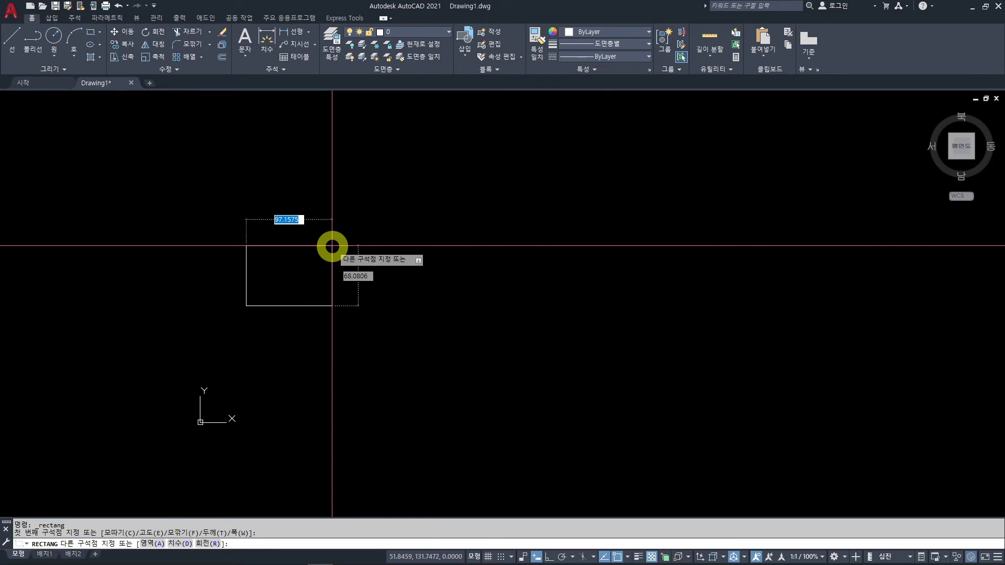
type("100")
key("Tab")
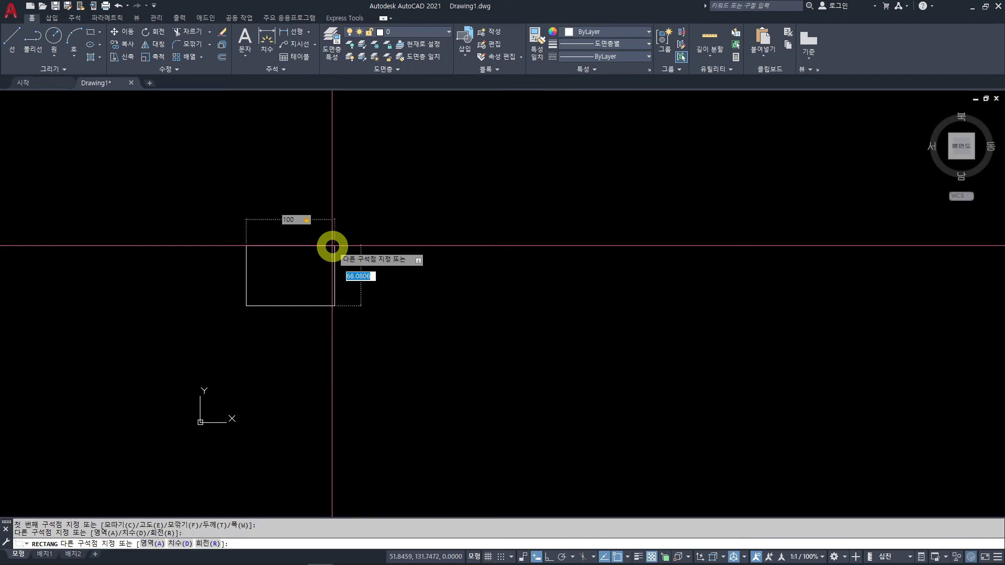
type("70")
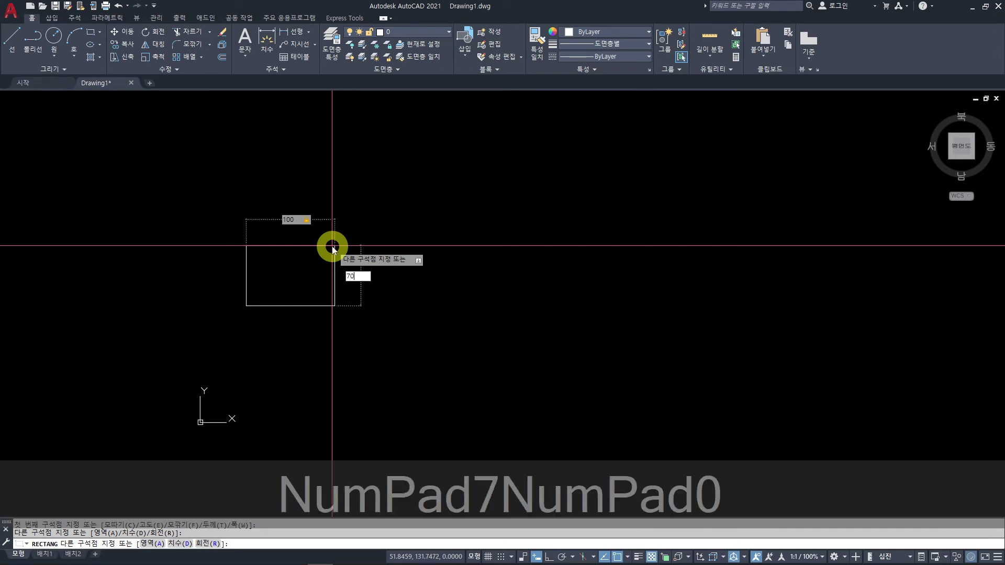
key("Return")
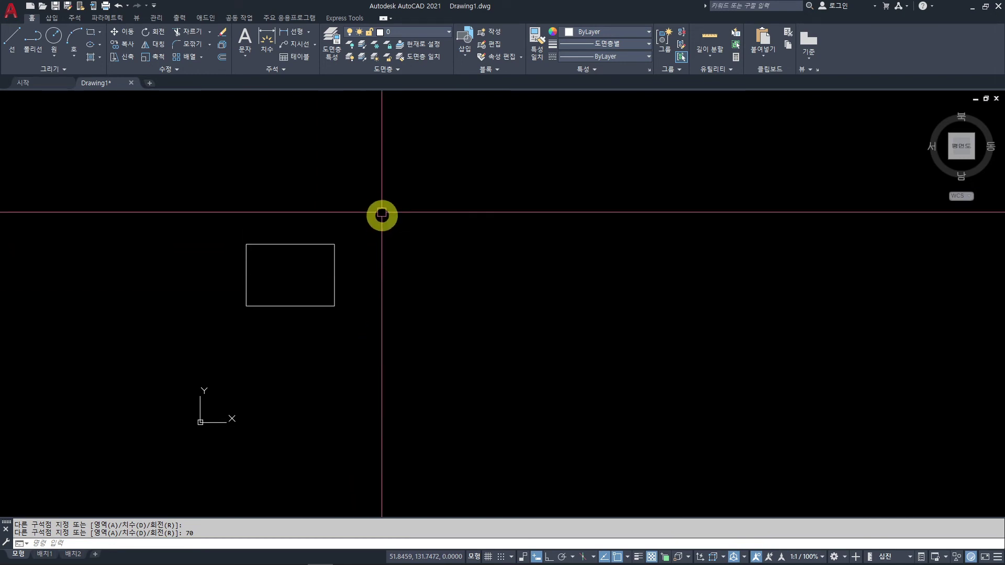
Select the 100 by 70 rectangle with a crossing window and erase it
left_click(381, 208)
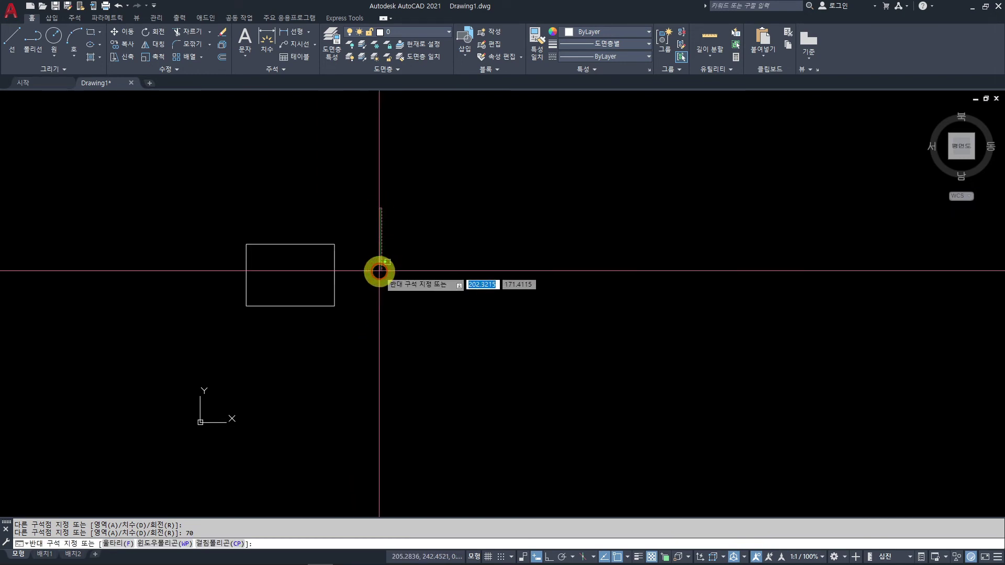
left_click(227, 324)
key("Delete")
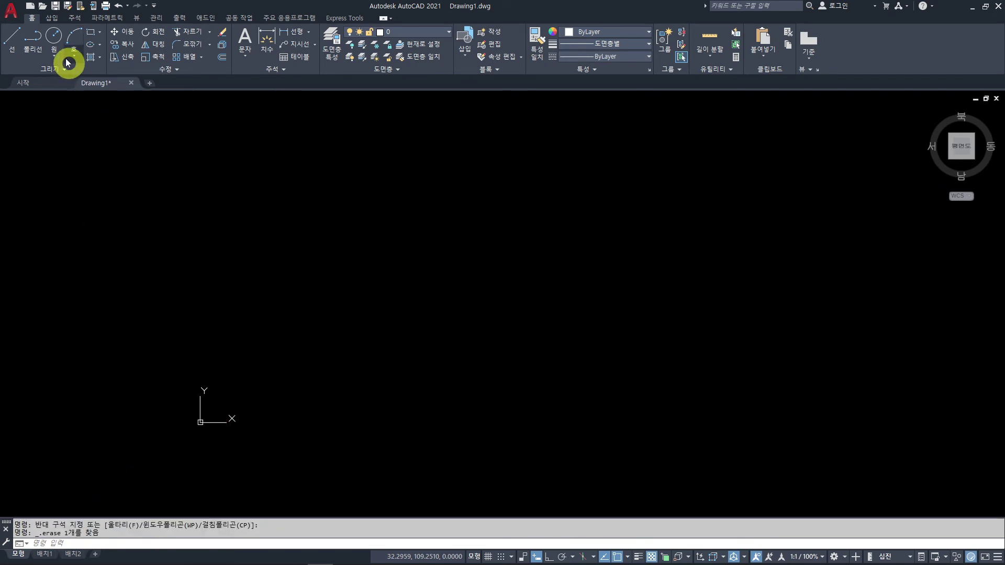
Draw a circle with a radius of 50 centred in the open area above and right of the UCS icon
left_click(54, 35)
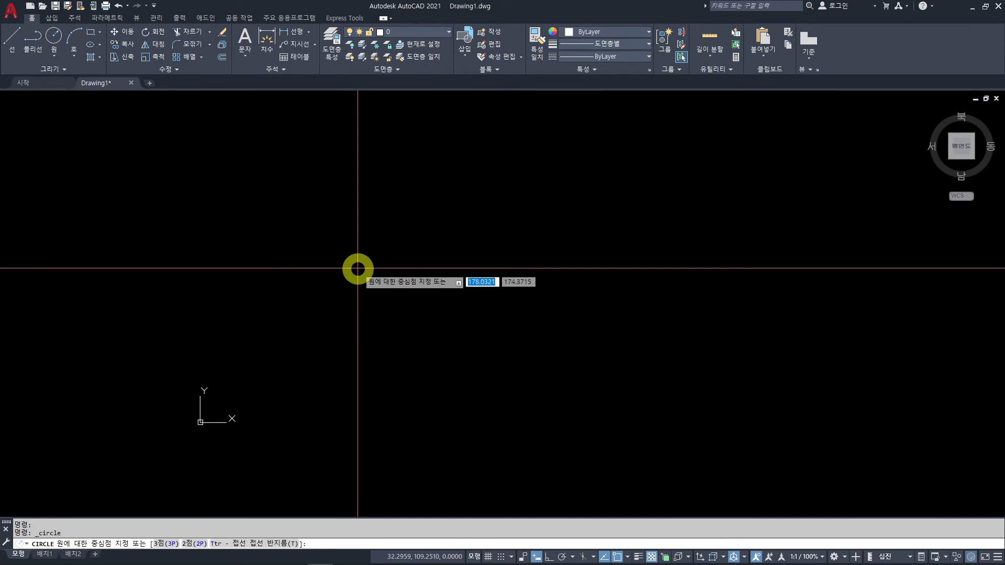
left_click(357, 269)
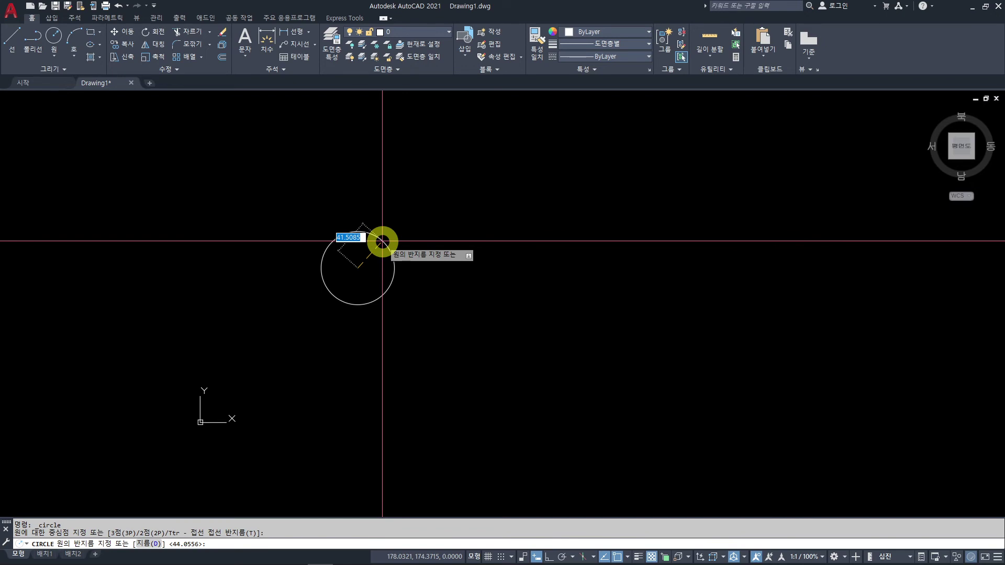
type("50")
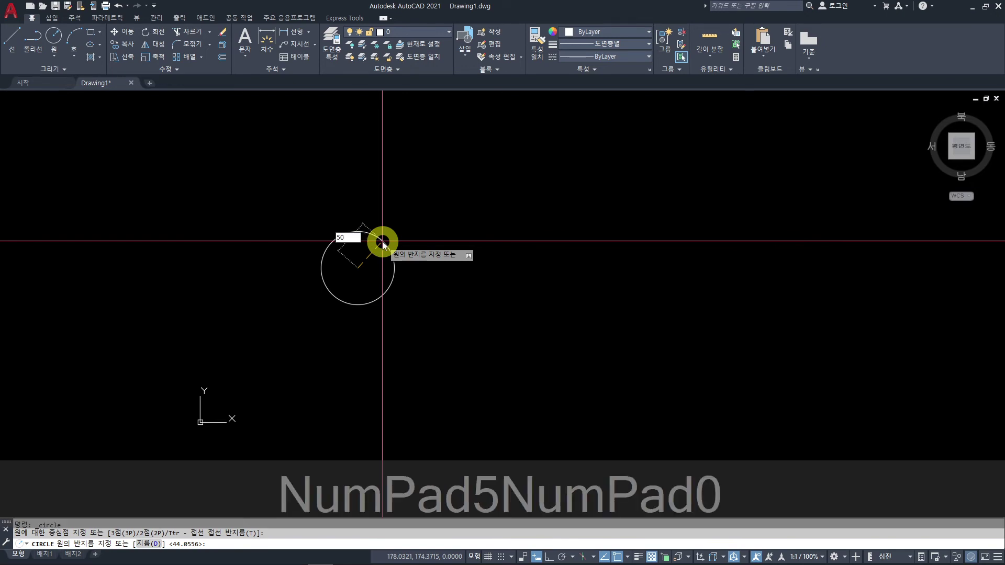
key("Return")
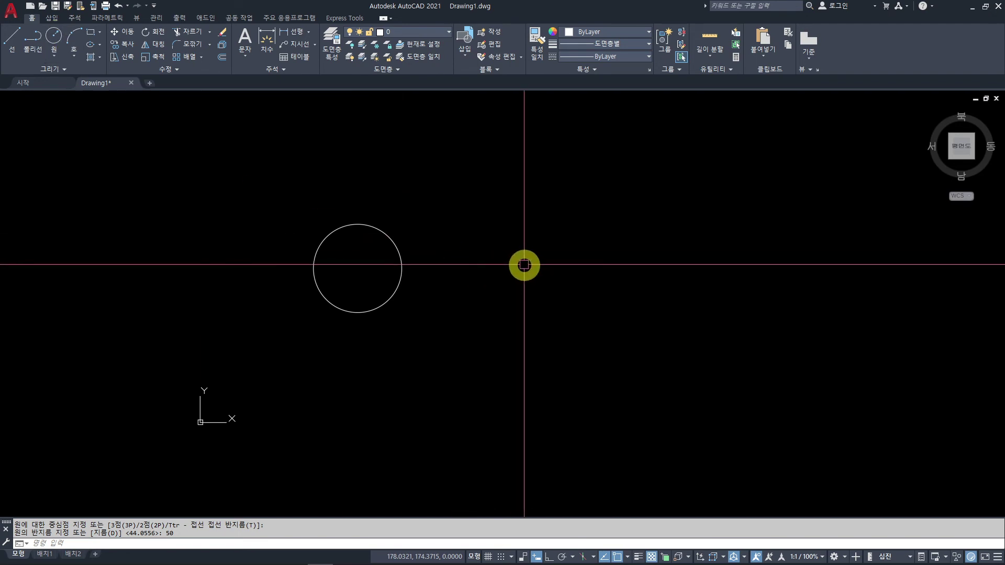
Draw a circle with a radius of 30 to the right of the radius 50 circle
key("space")
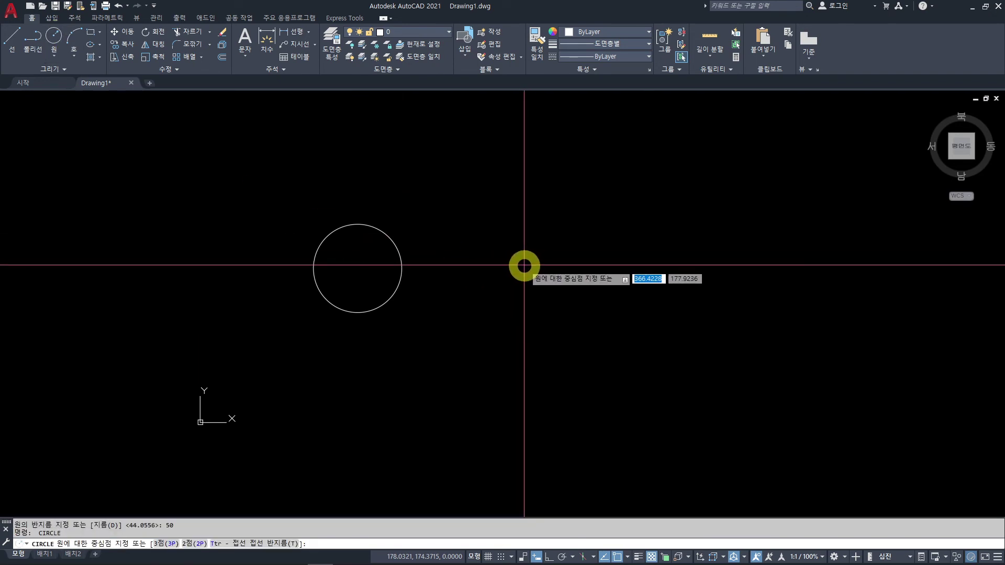
left_click(532, 260)
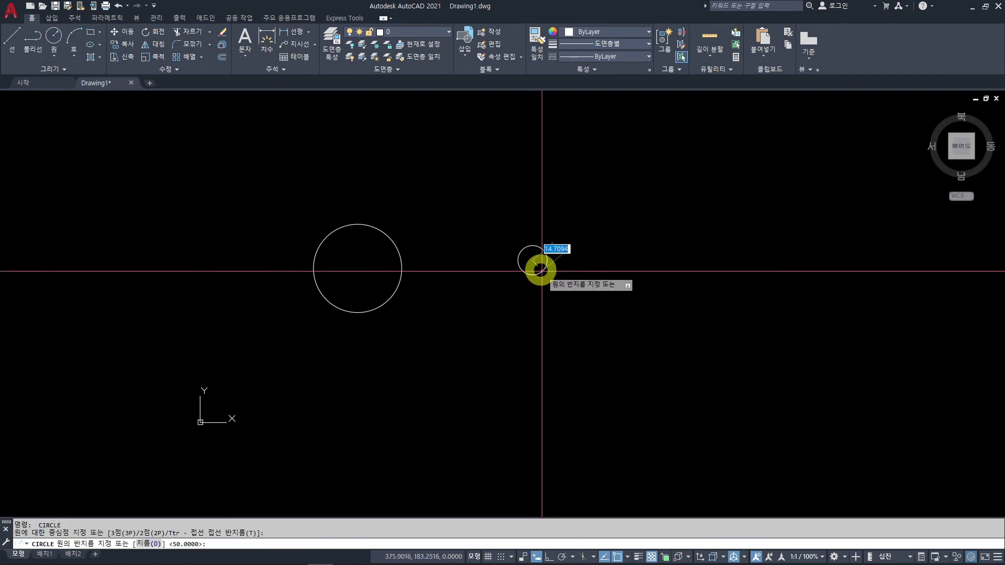
type("30")
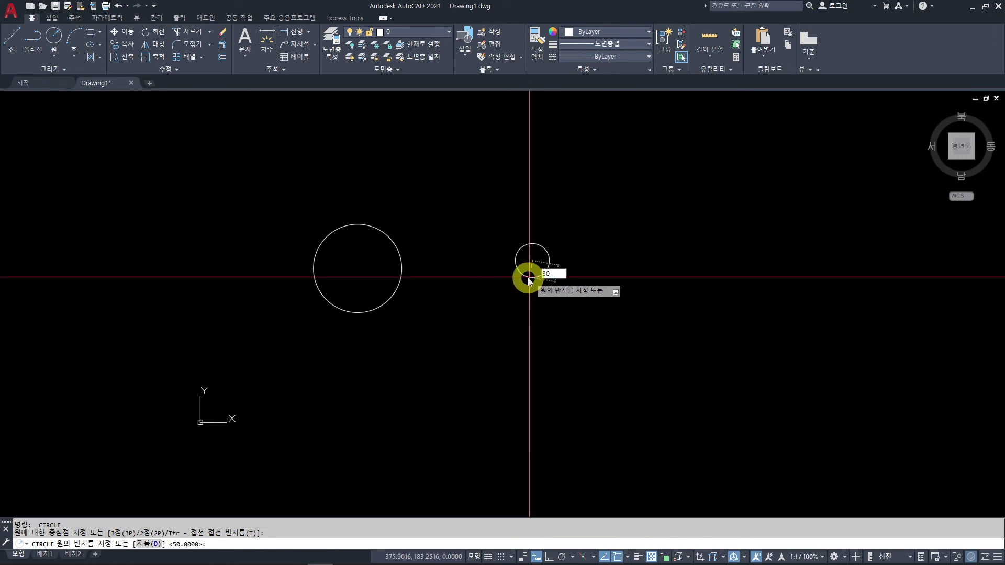
key("Return")
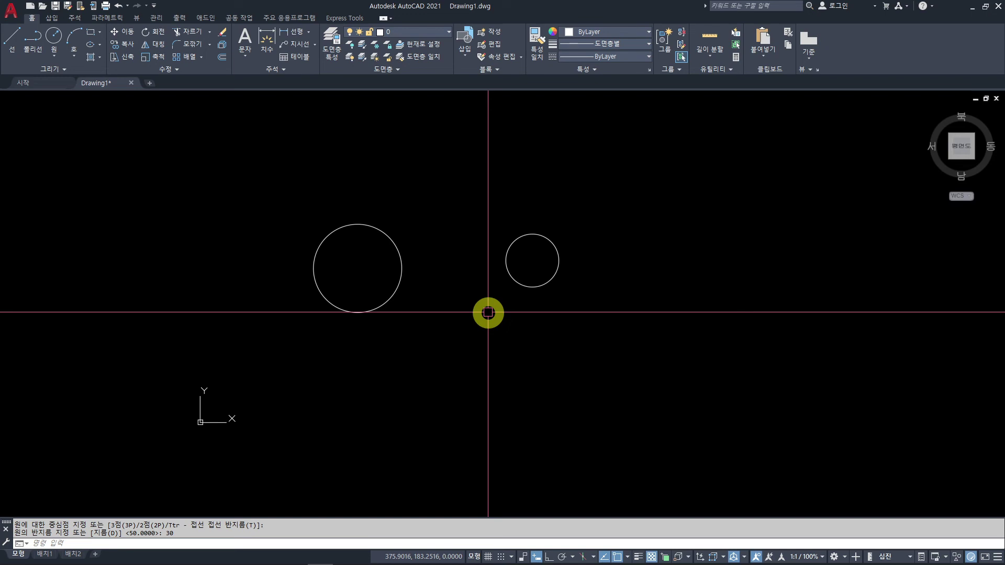
Draw a circle below and between the two existing circles, using the Diameter option with a value of 50
key("space")
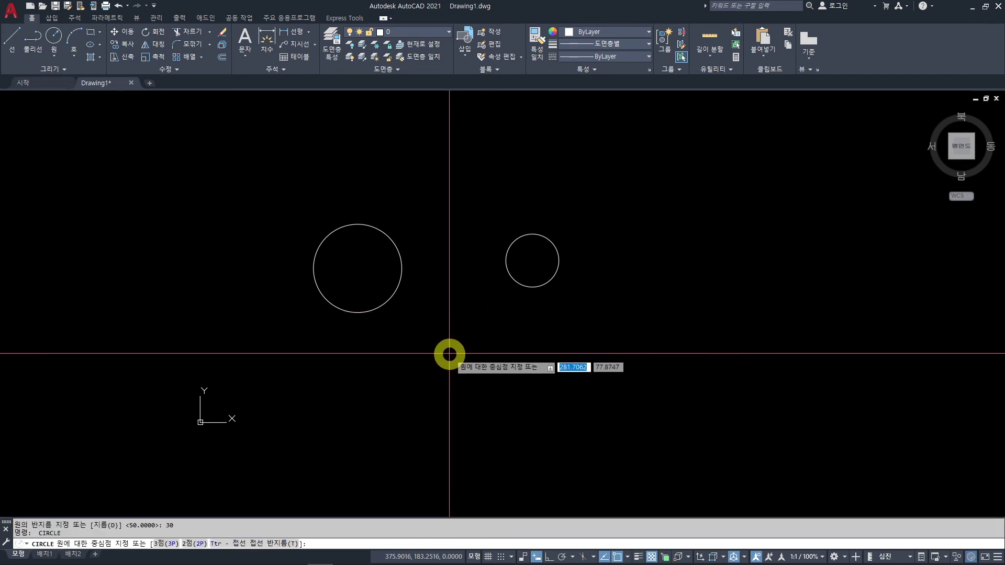
left_click(449, 354)
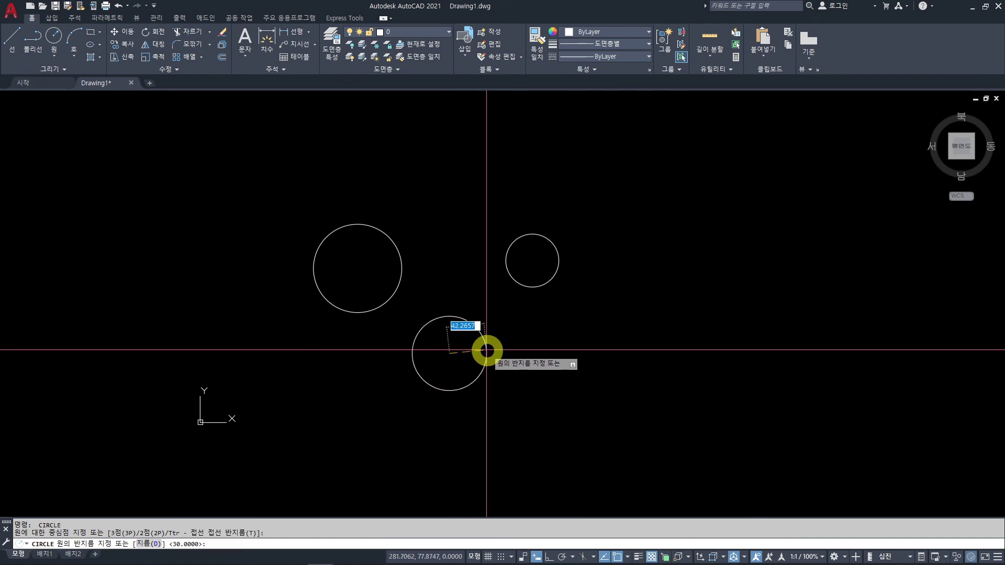
type("D")
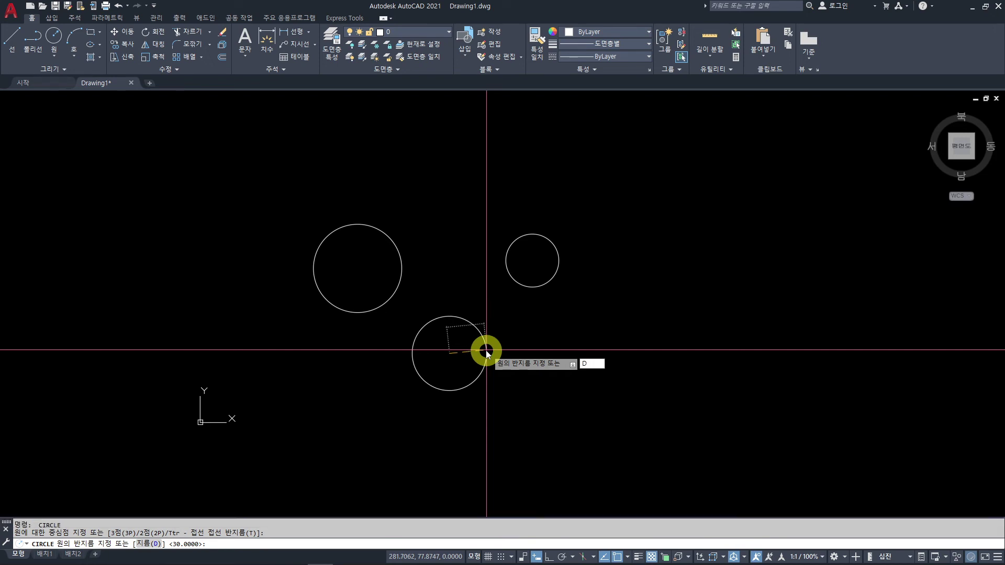
key("Return")
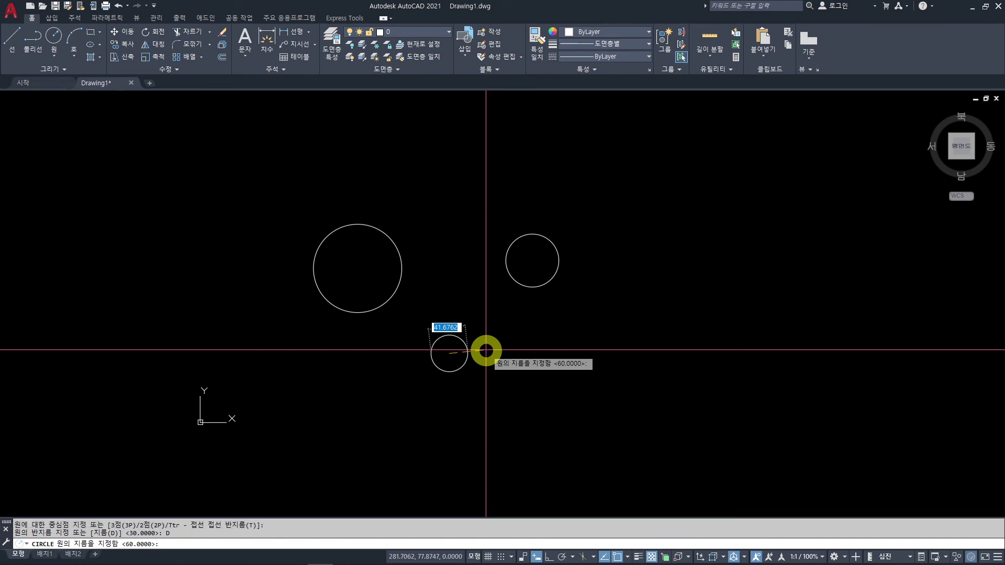
type("50")
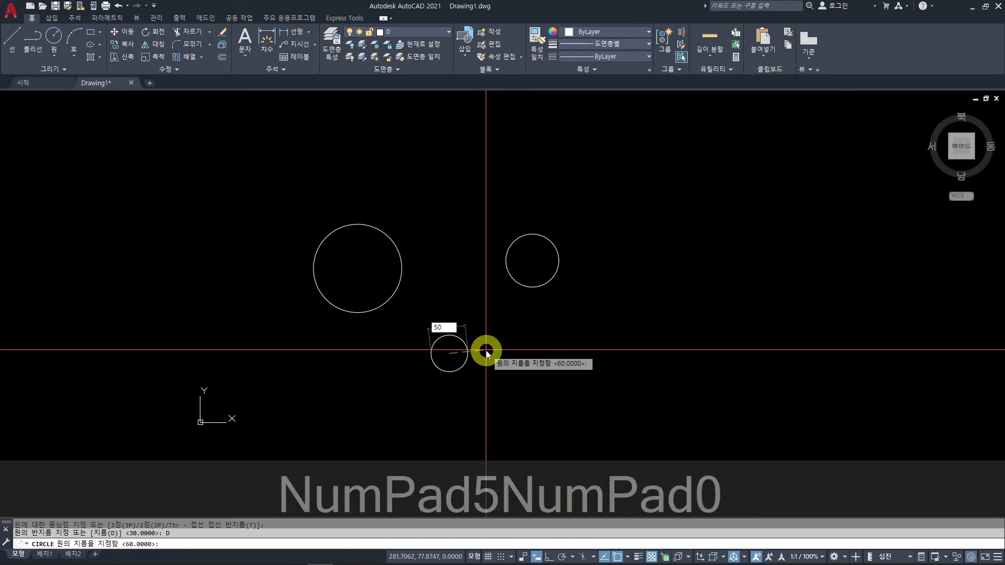
key("Return")
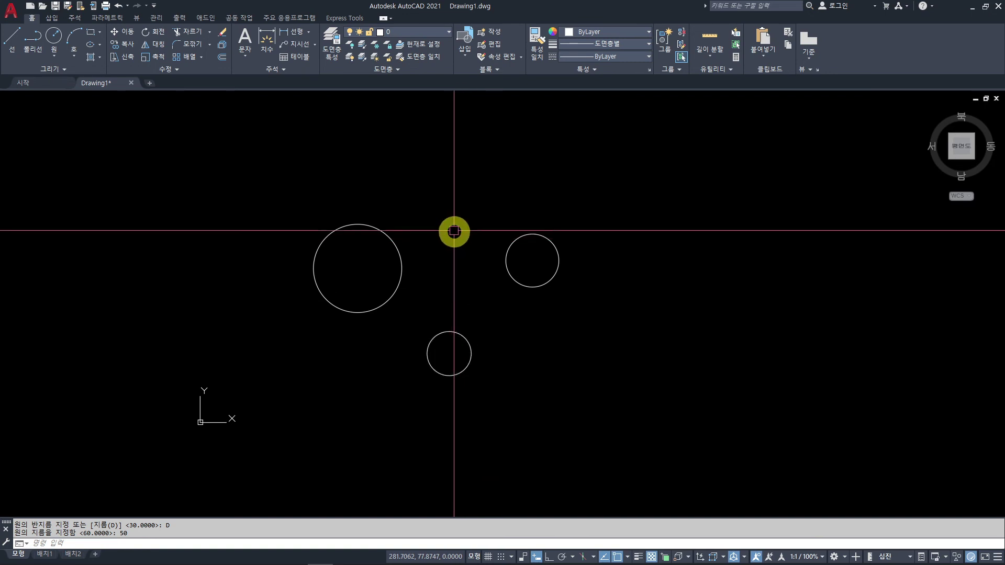
Draw a circle above and between the radius 50 and radius 30 circles, using the Diameter option with a value of 40
key("space")
left_click(455, 185)
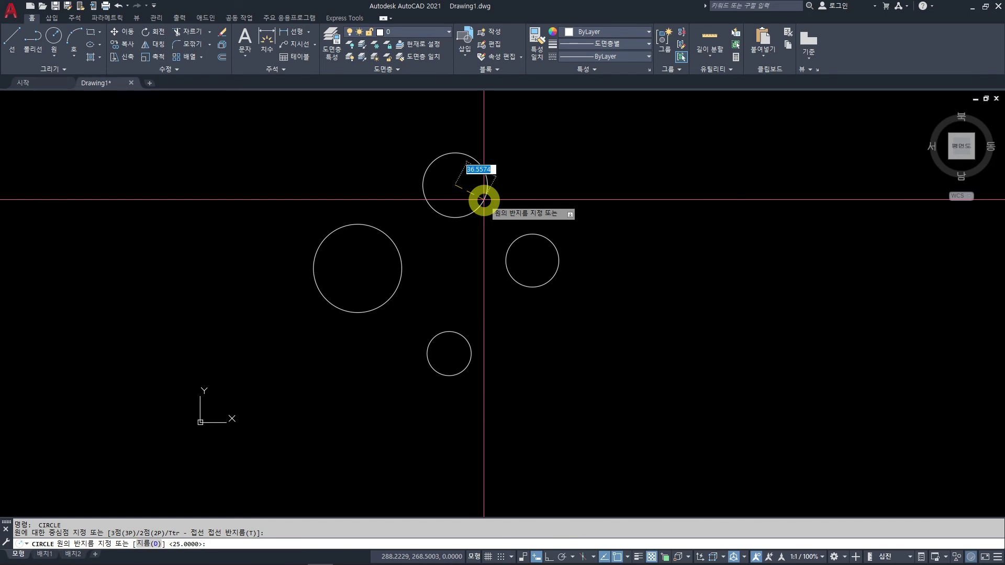
type("D")
key("Return")
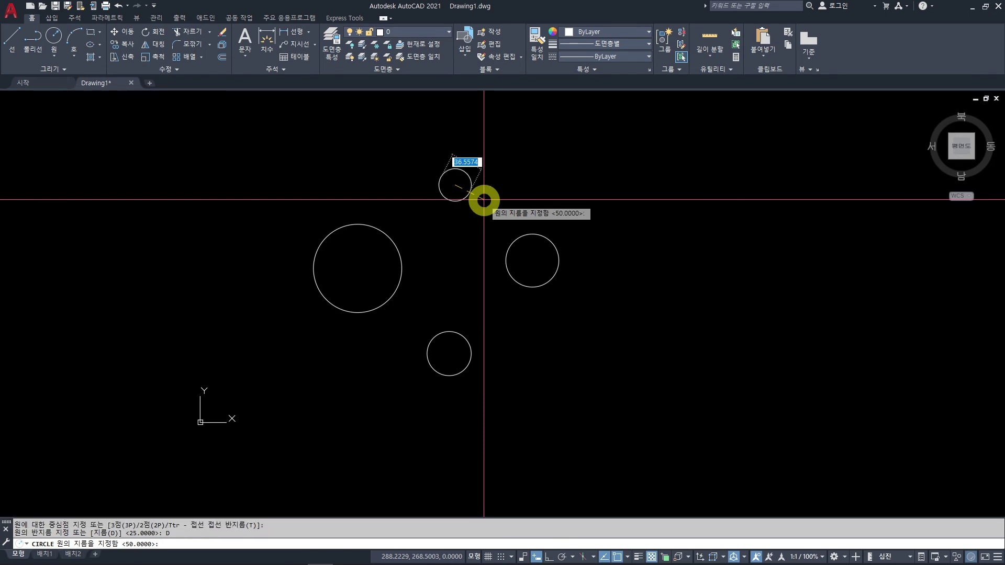
type("40")
key("Return")
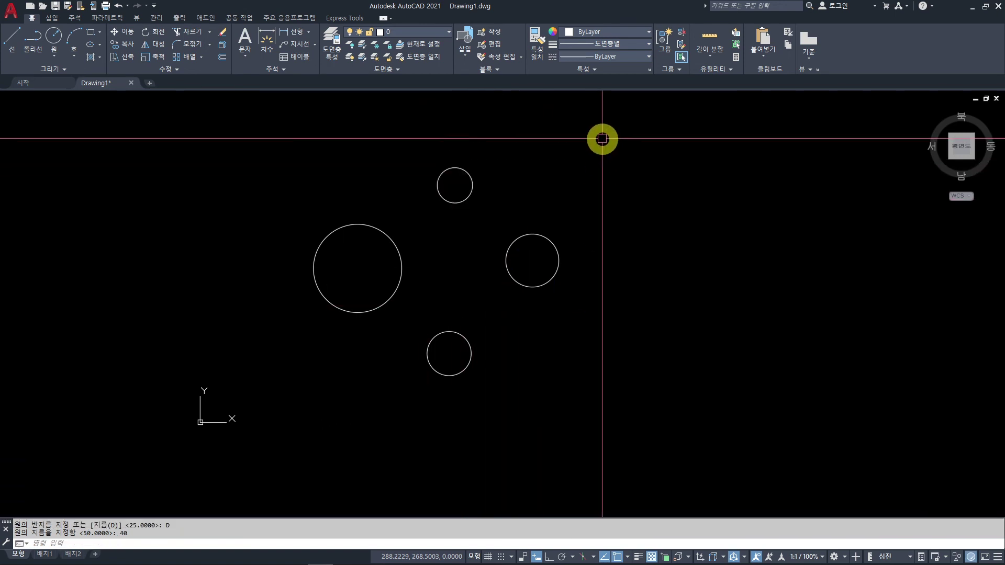
Select all four circles with a crossing window and erase them
left_click(602, 138)
left_click(295, 391)
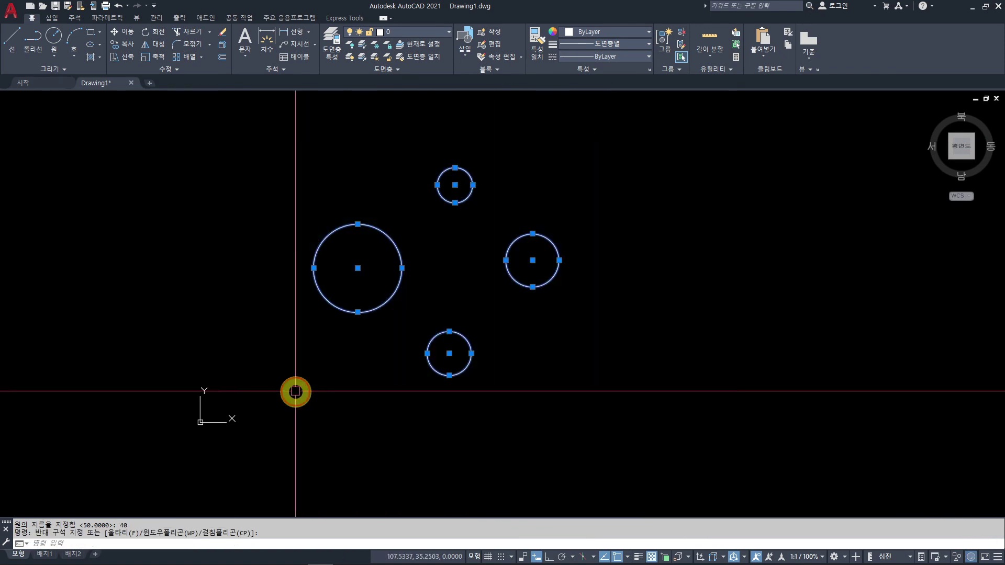
key("Delete")
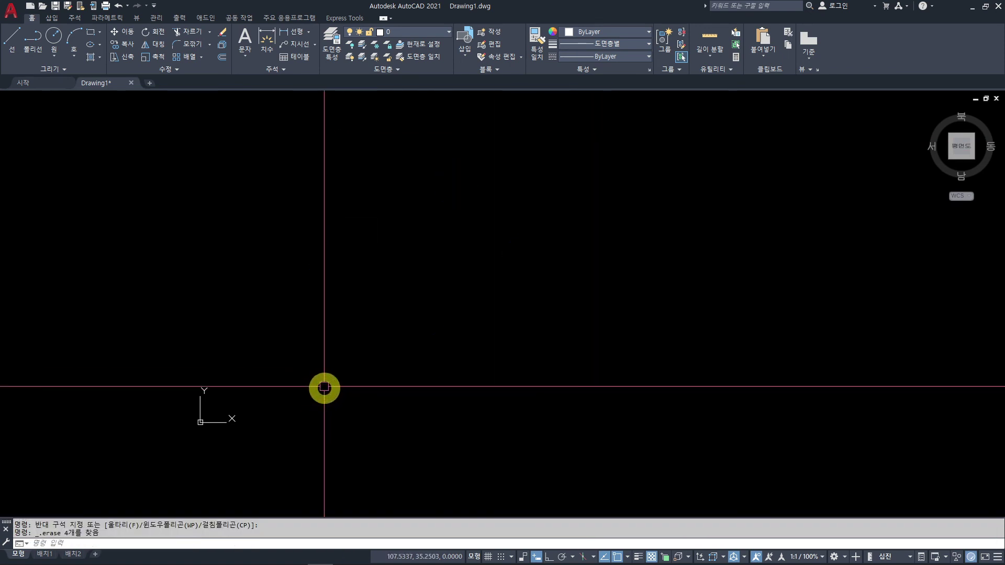
Draw a single line 100 long at 45 degrees, rising to the right from a start point above the UCS icon
left_click(13, 39)
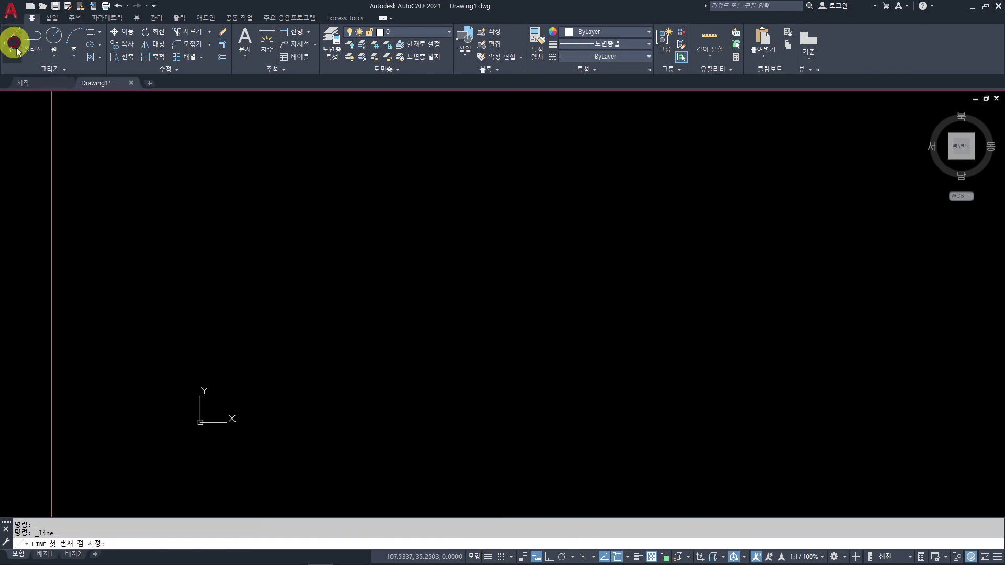
left_click(207, 245)
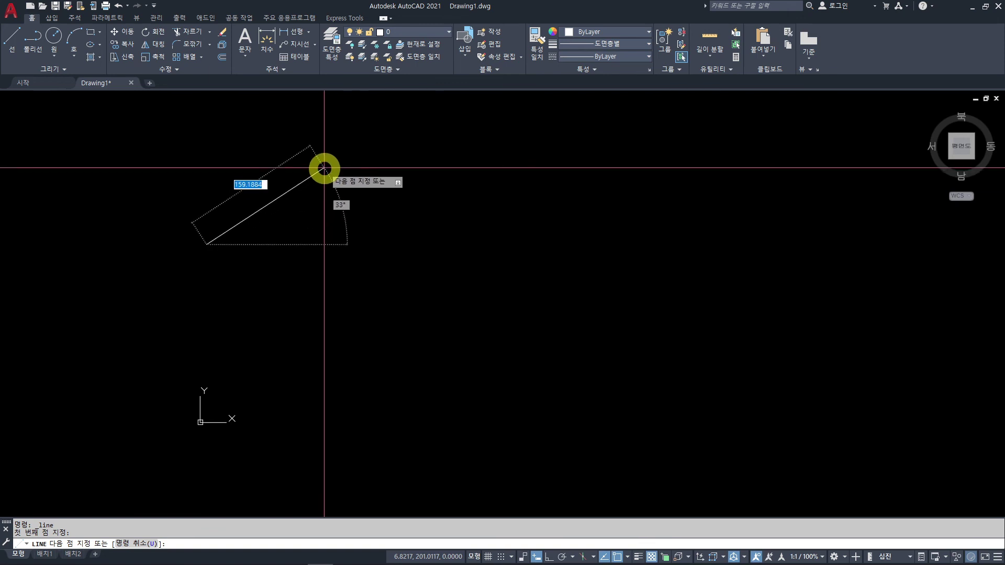
type("100")
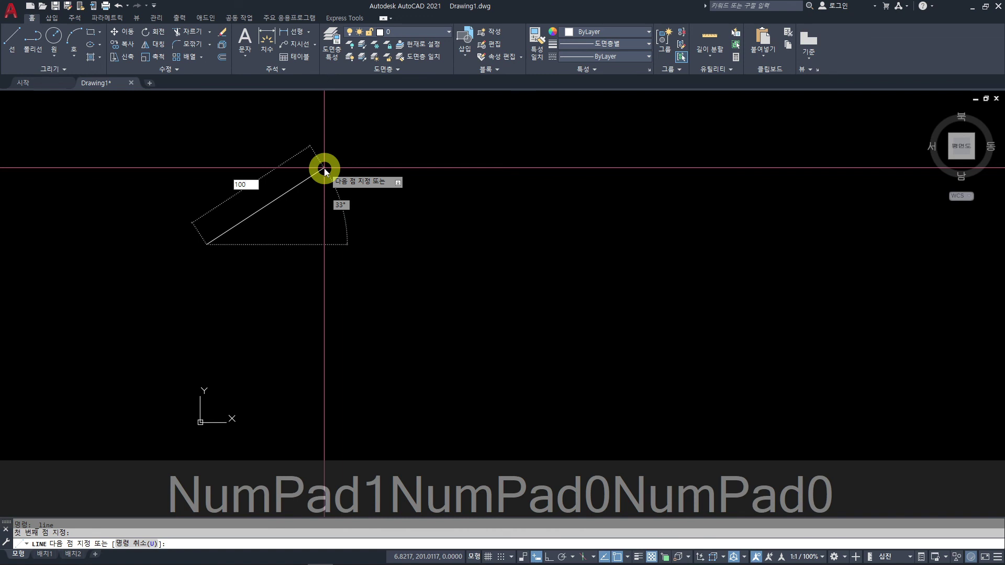
key("Tab")
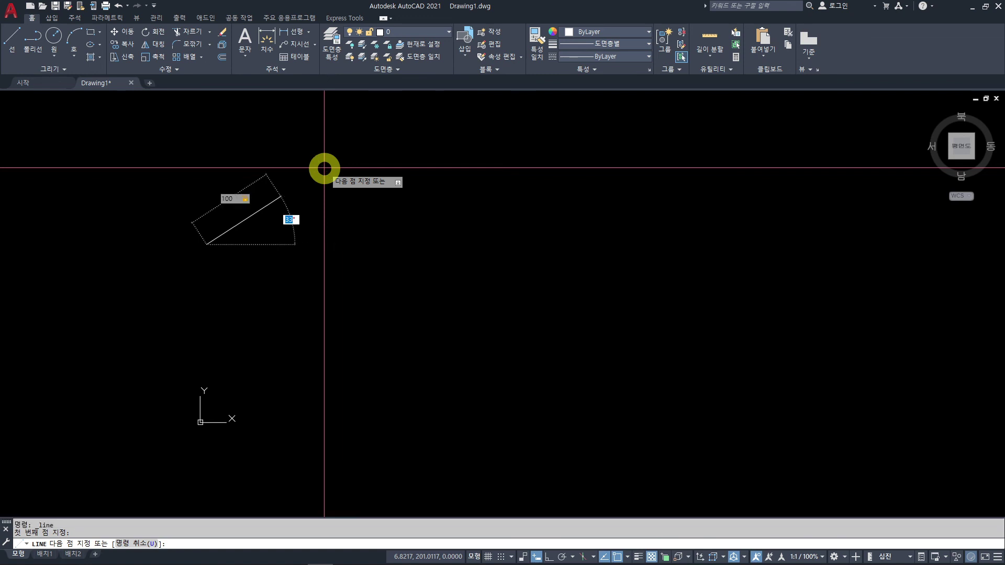
type("45")
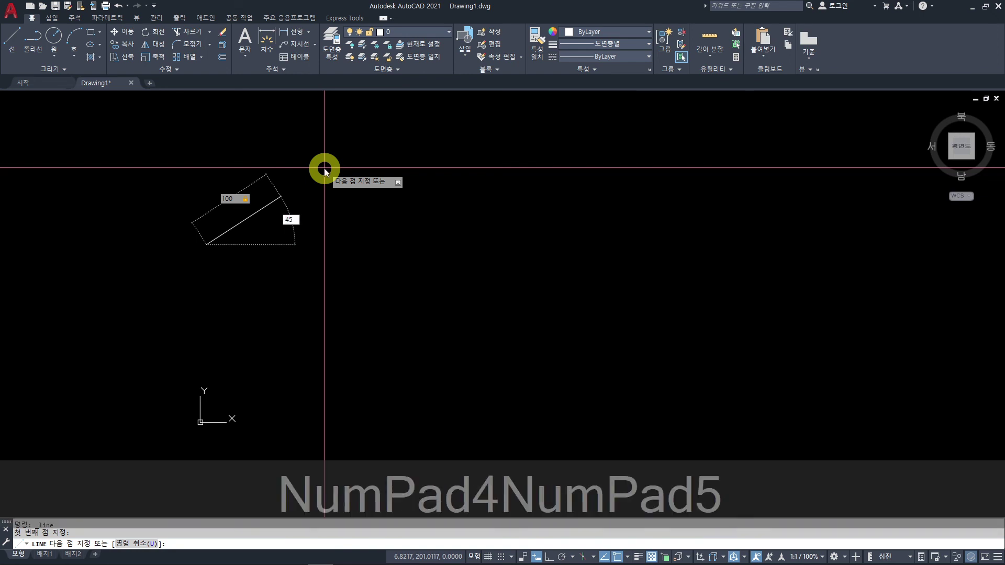
key("Return")
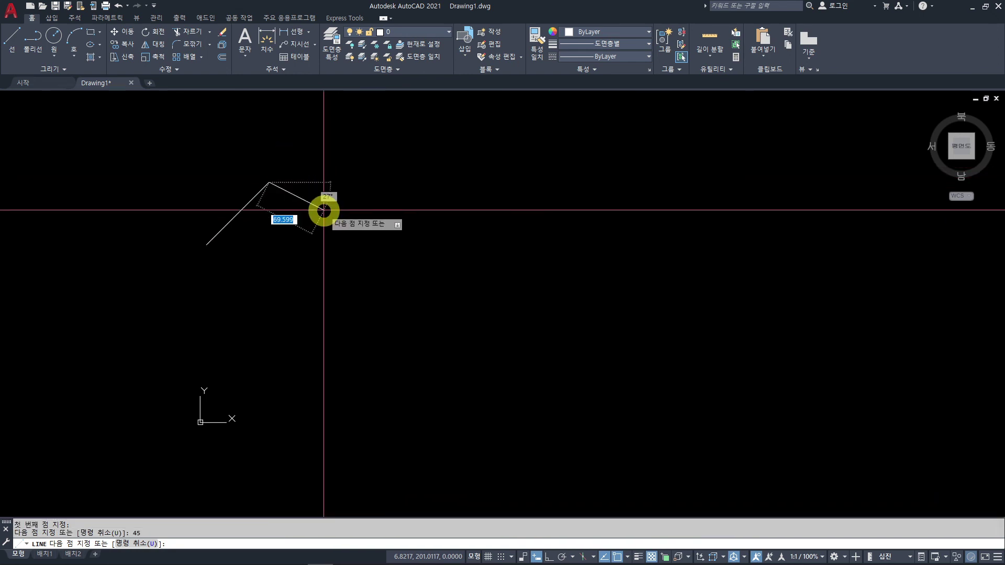
key("Escape")
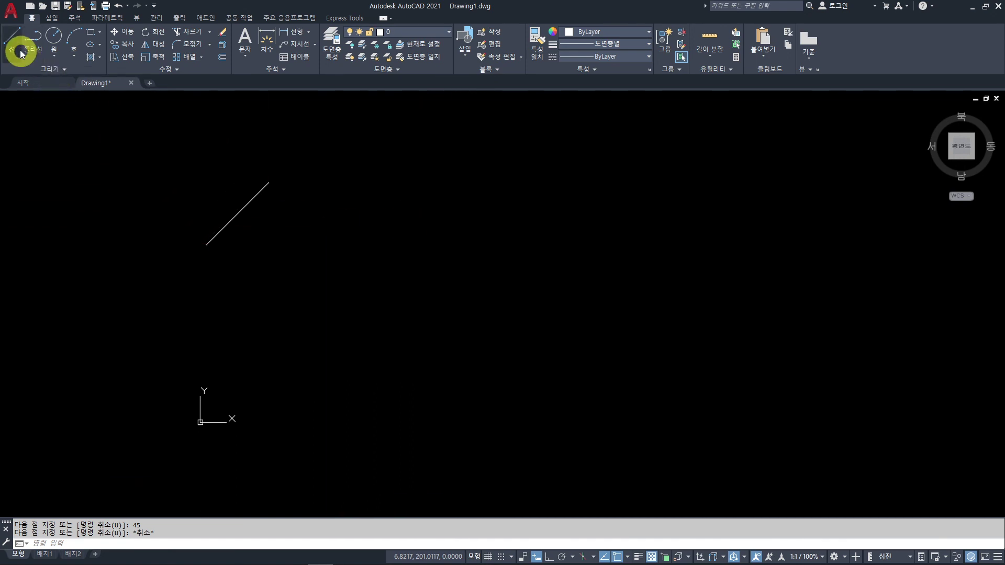
Turn Ortho mode on and draw a single horizontal line 100 long, running right from a start point beside the slanted line
key("space")
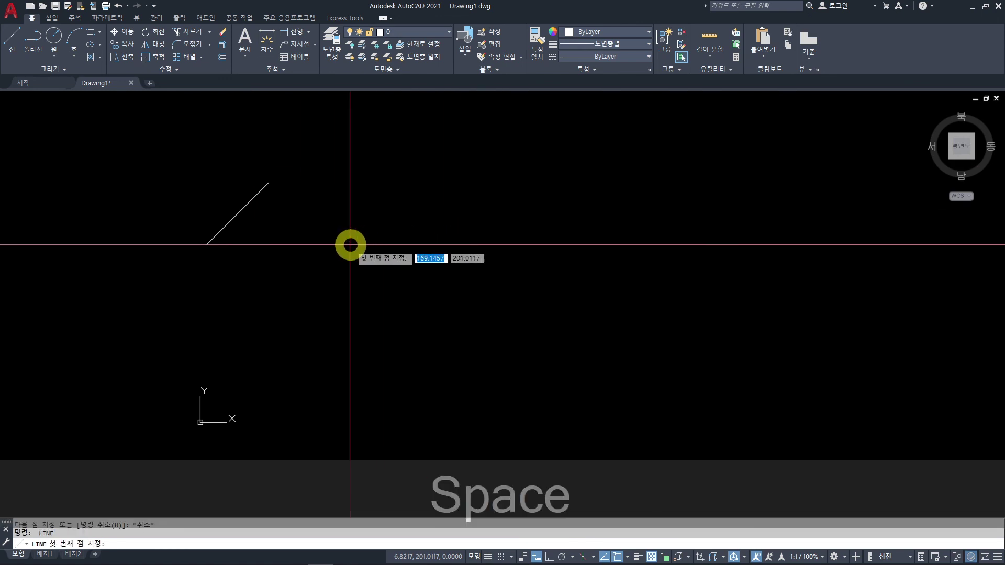
left_click(345, 228)
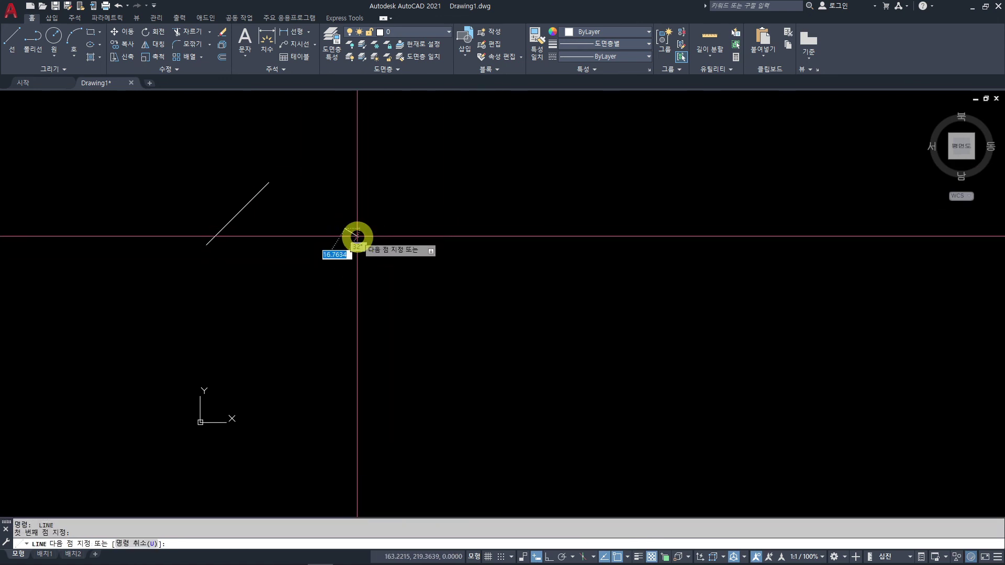
key("F8")
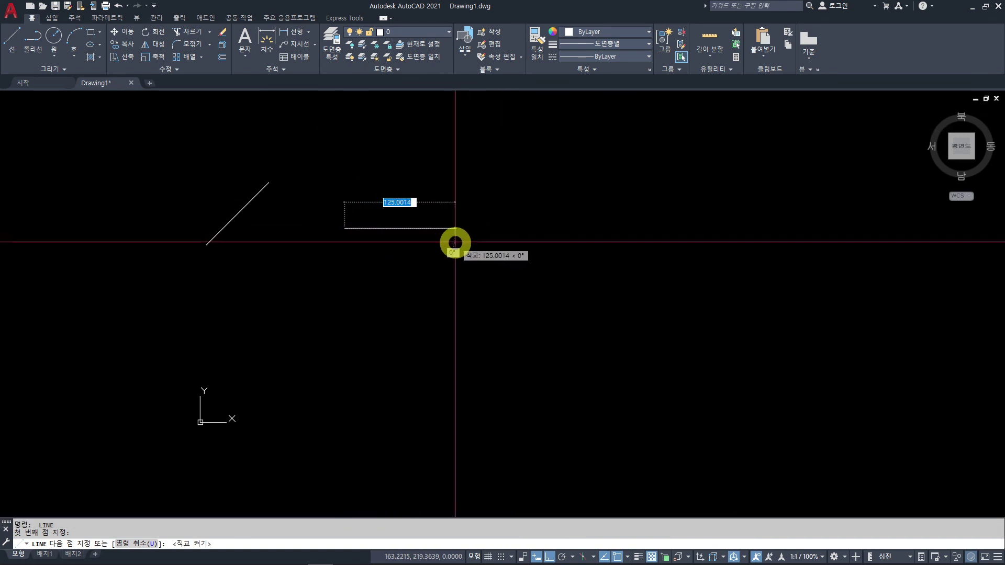
type("100")
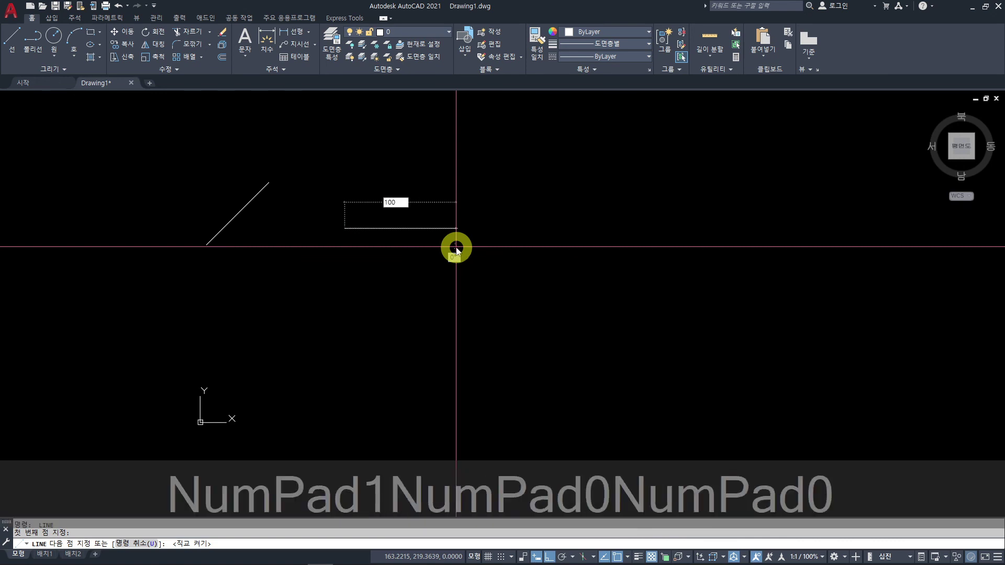
key("Return")
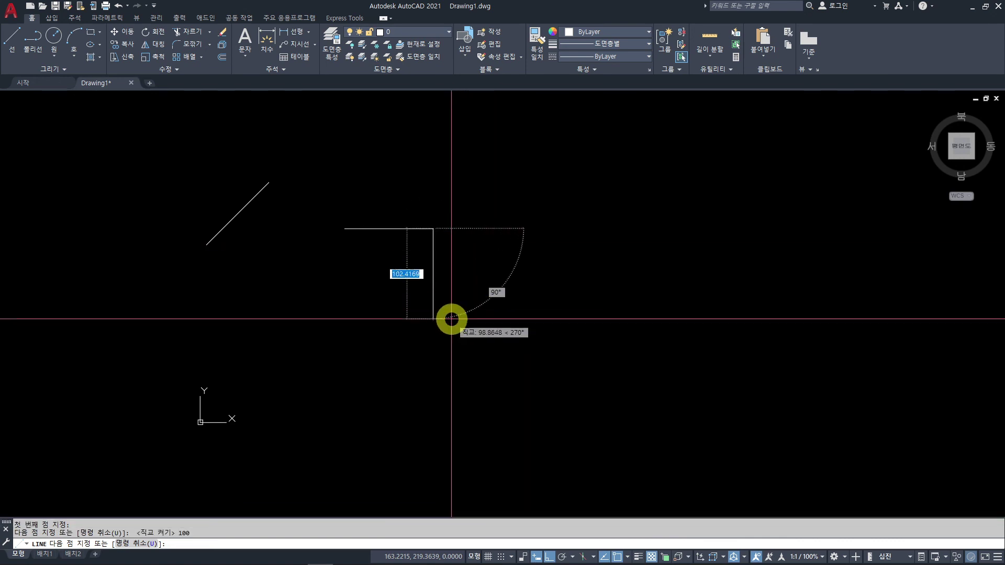
key("Escape")
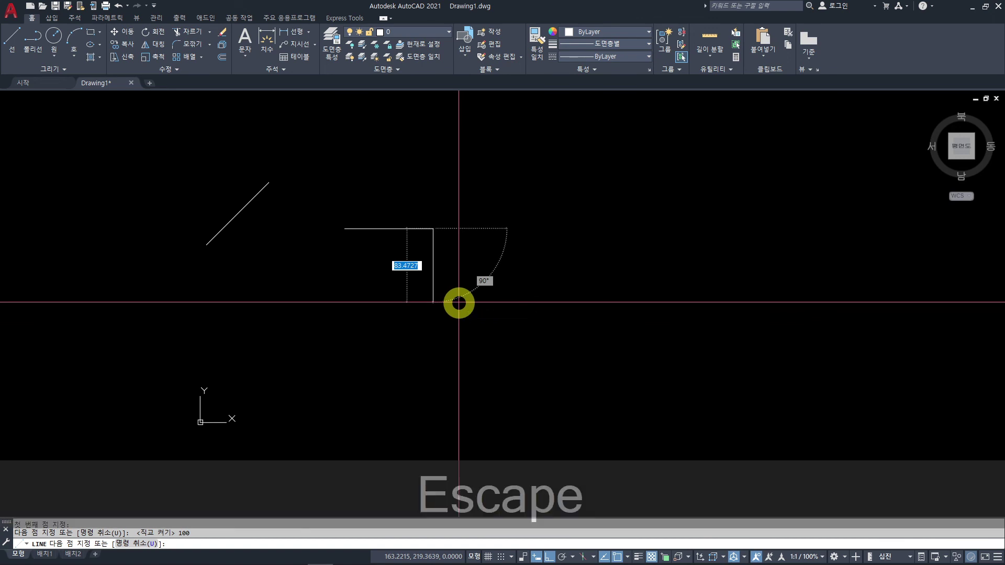